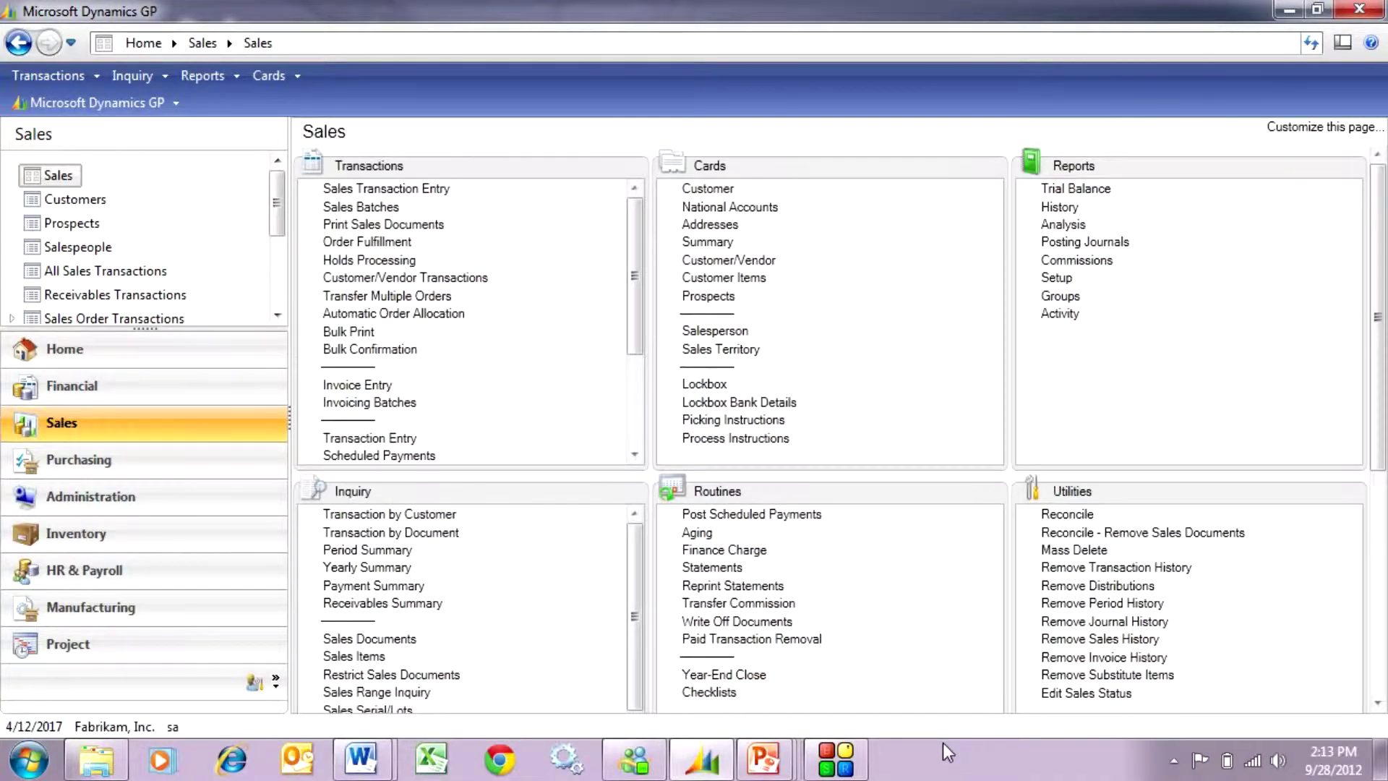
Start a new sales order with the next document number and choose the customer from the lookup list.
left_click(375, 188)
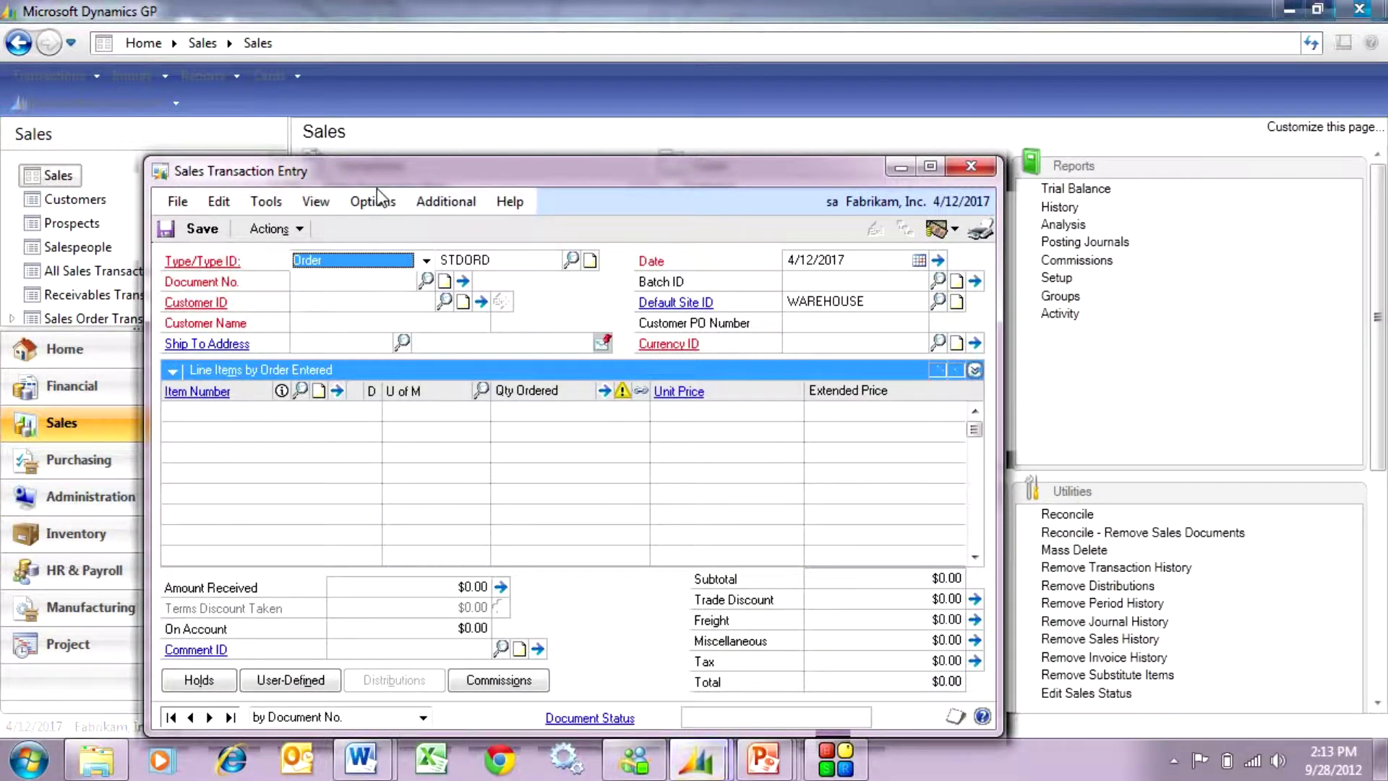
key("Tab")
key("Tab")
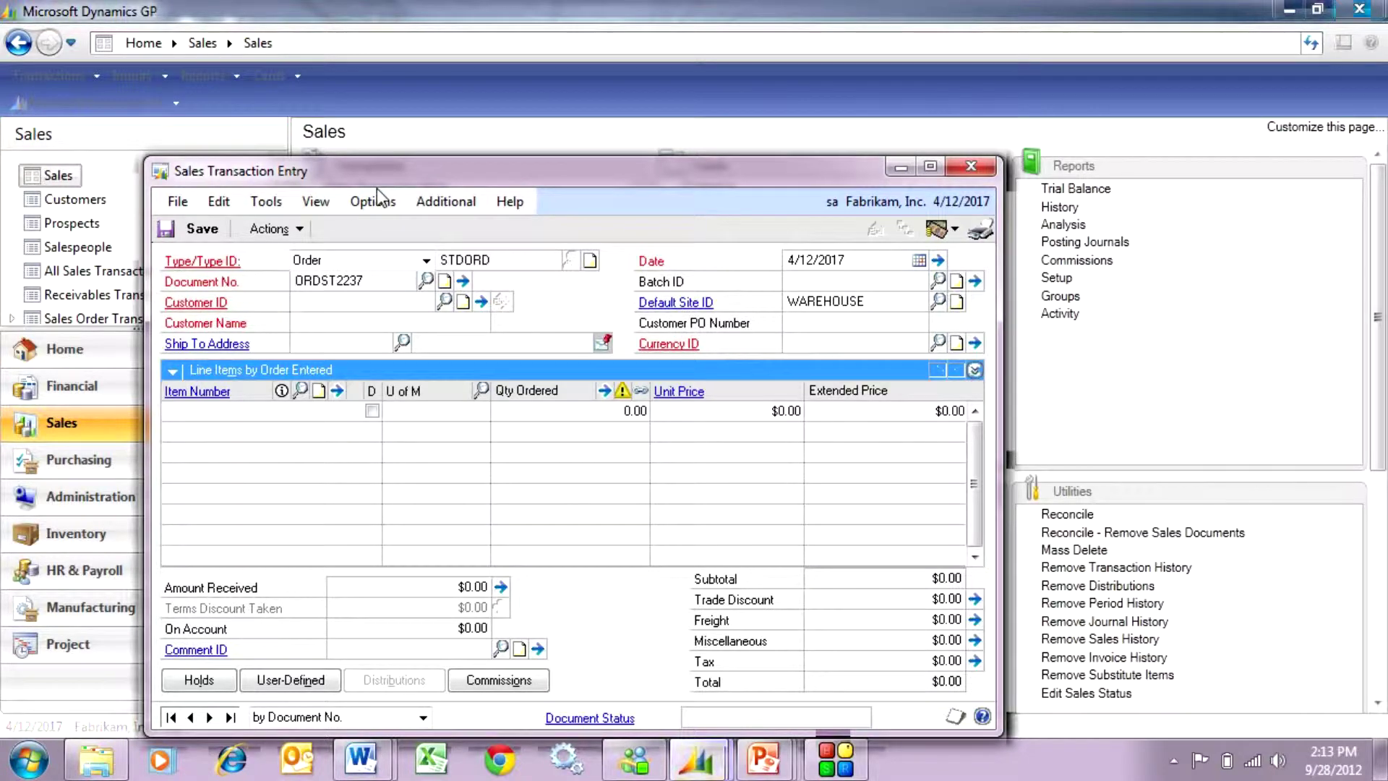
key("ctrl+l")
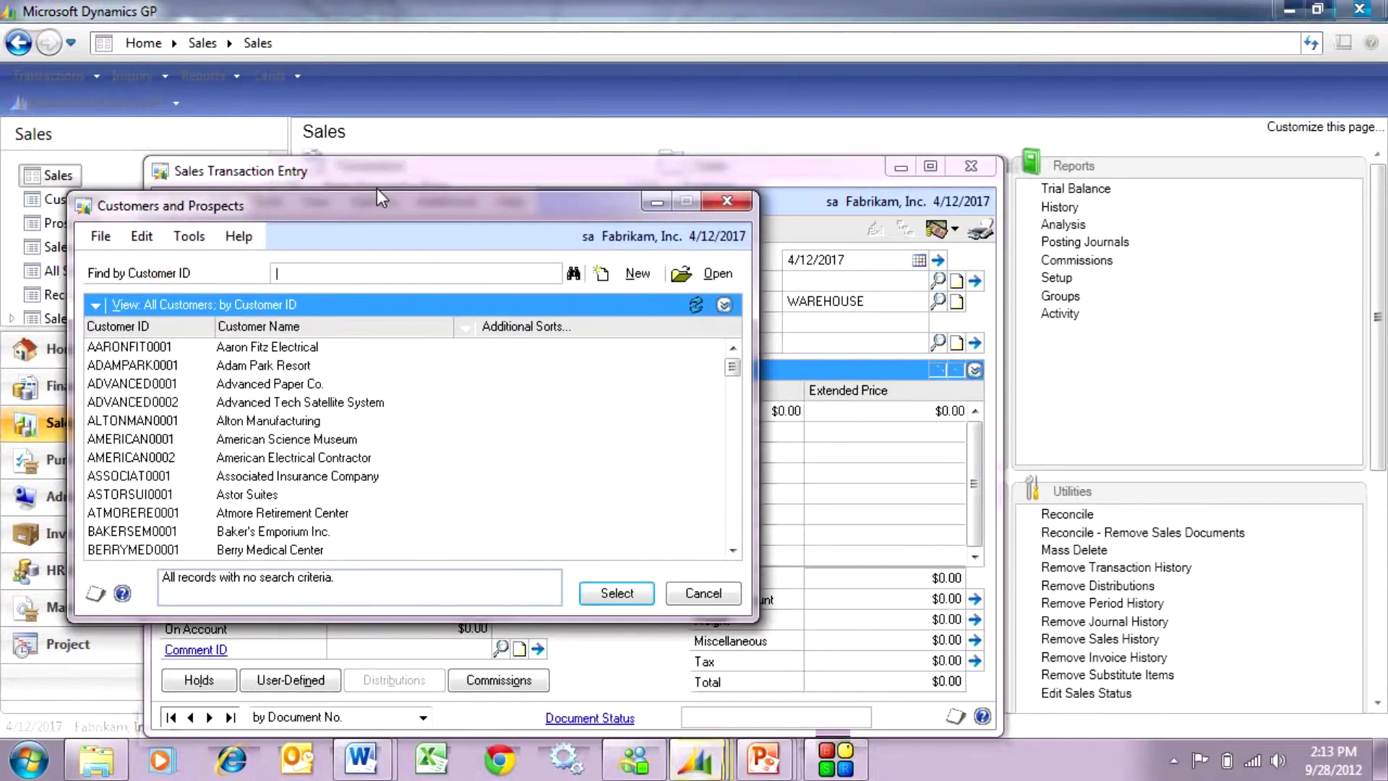
double_click(309, 371)
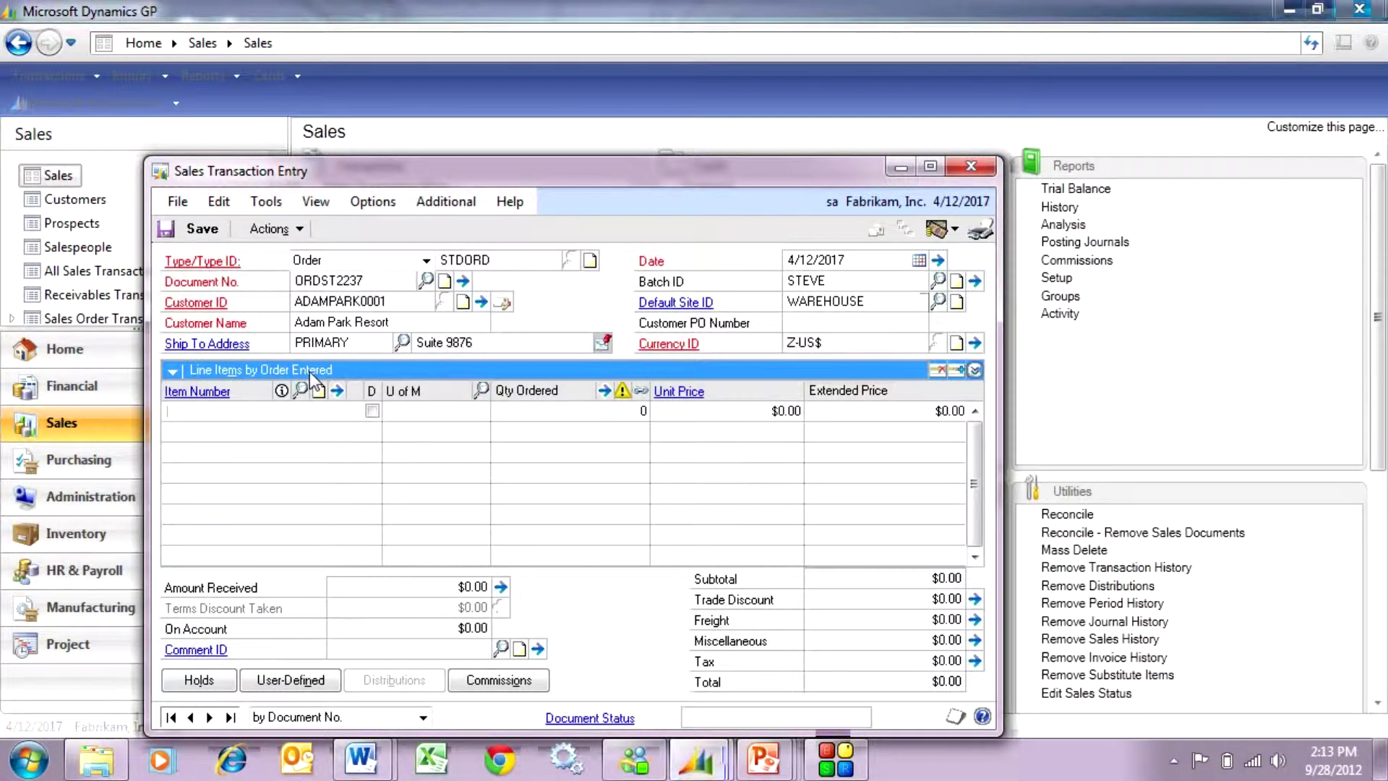
Add a drop-ship line for 10 of item 4-A3539A, leaving serial numbers unassigned.
type("4")
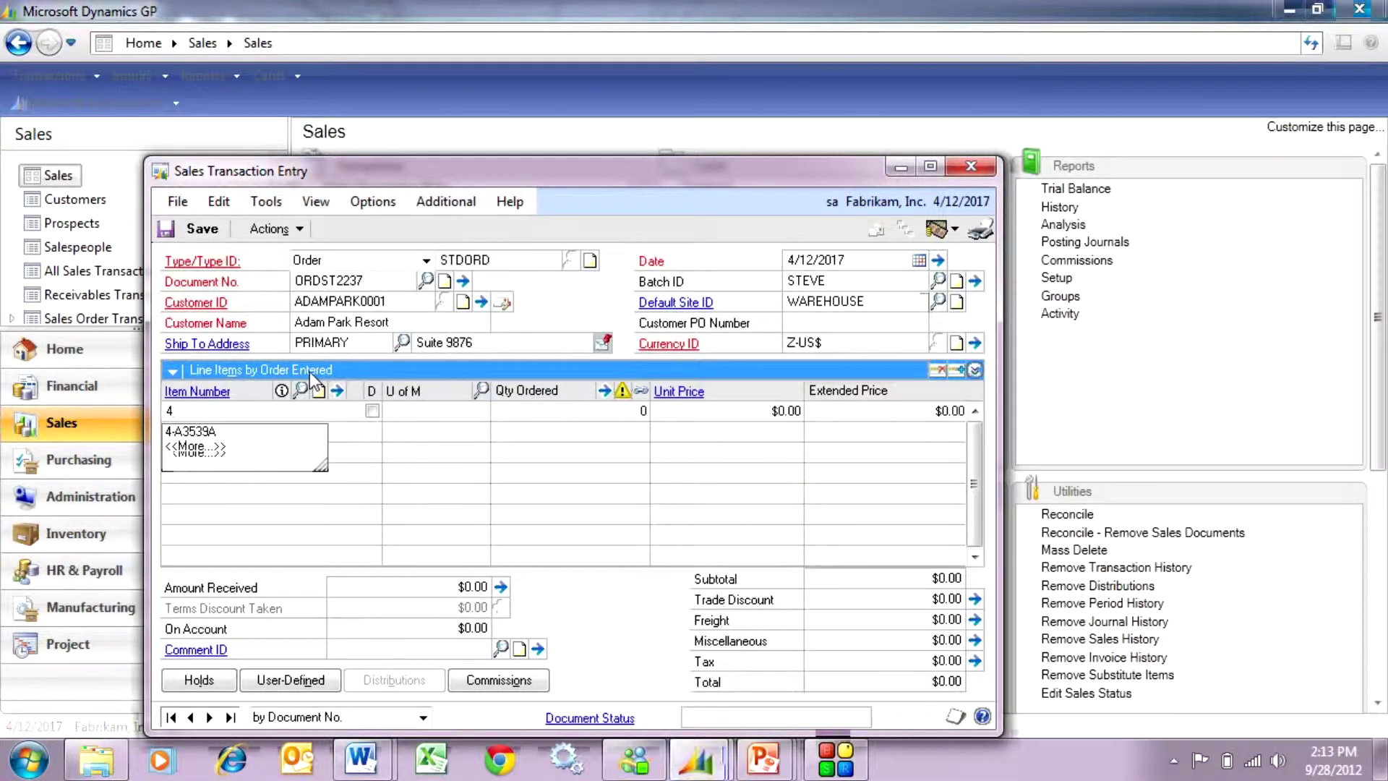
left_click(190, 431)
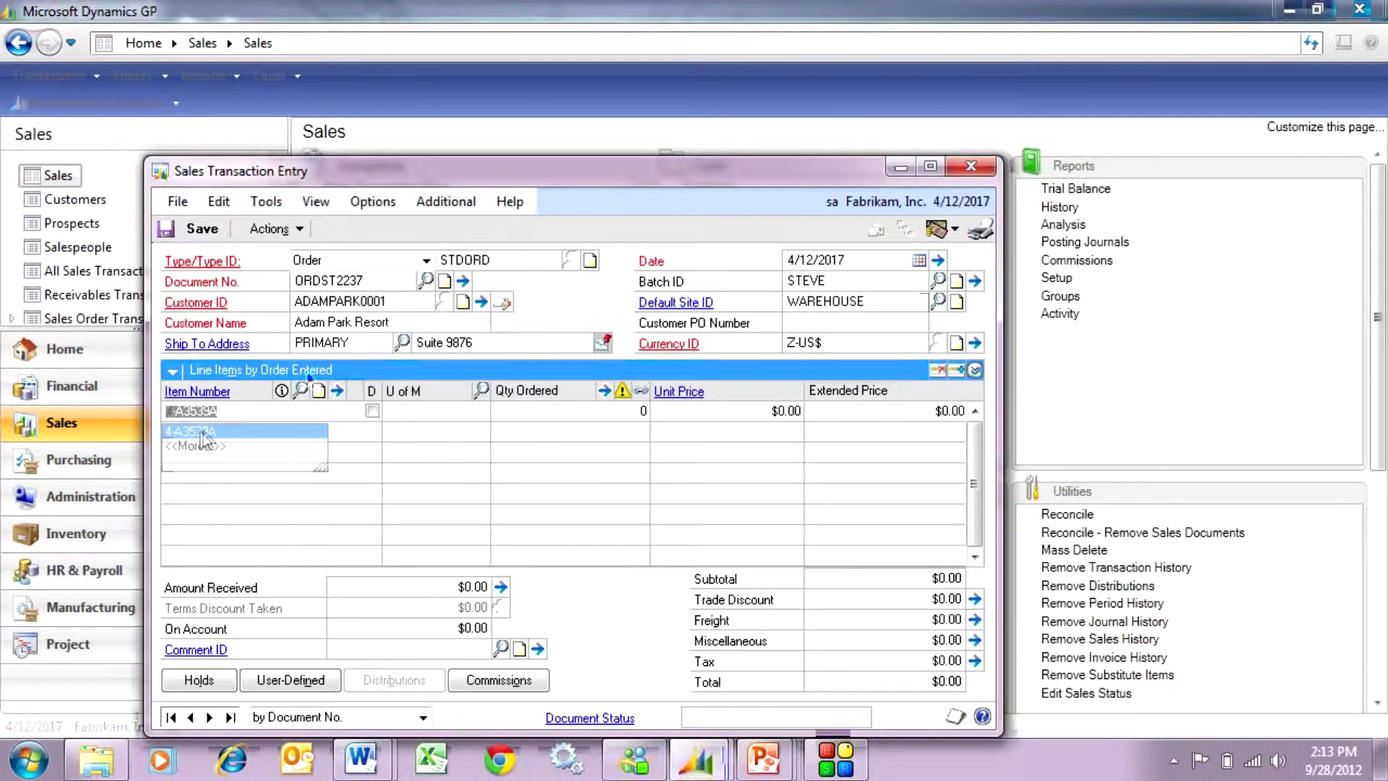
type("10")
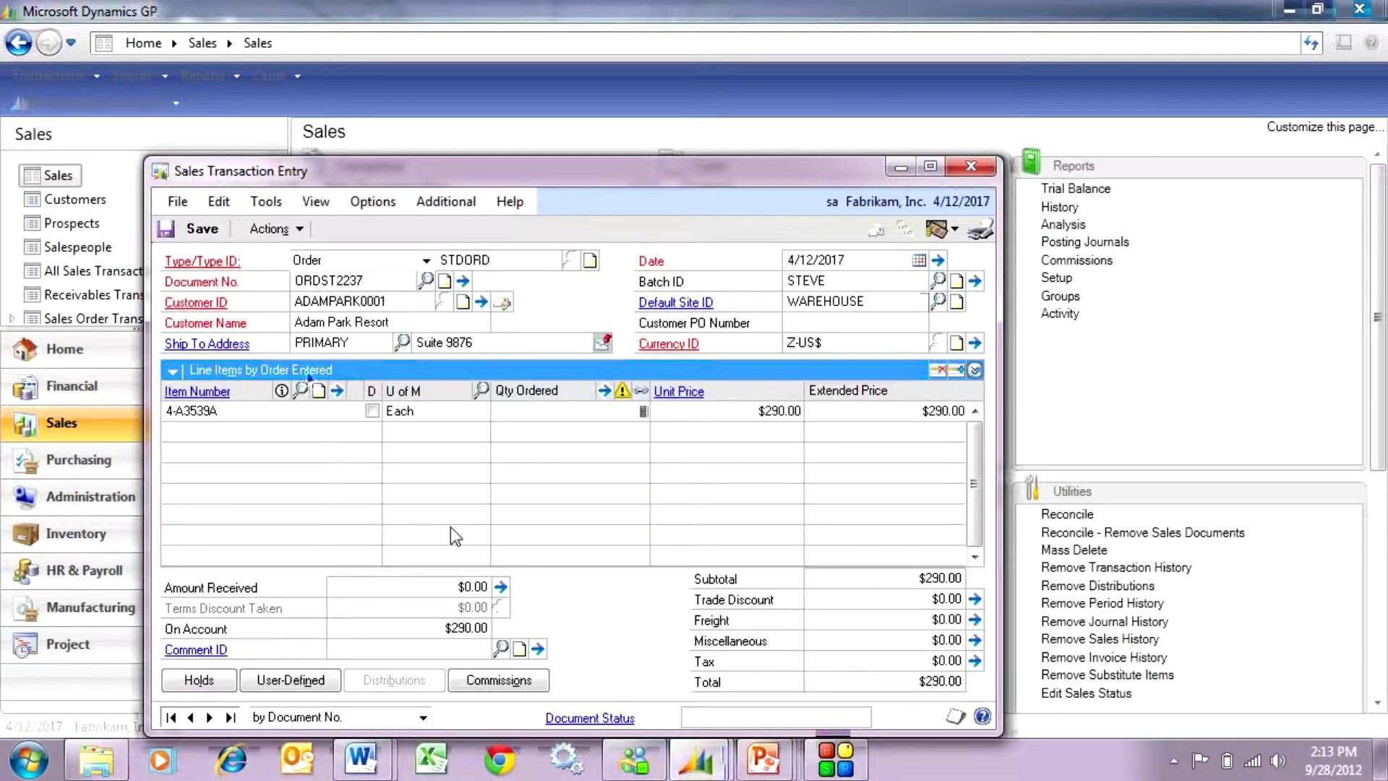
key("Tab")
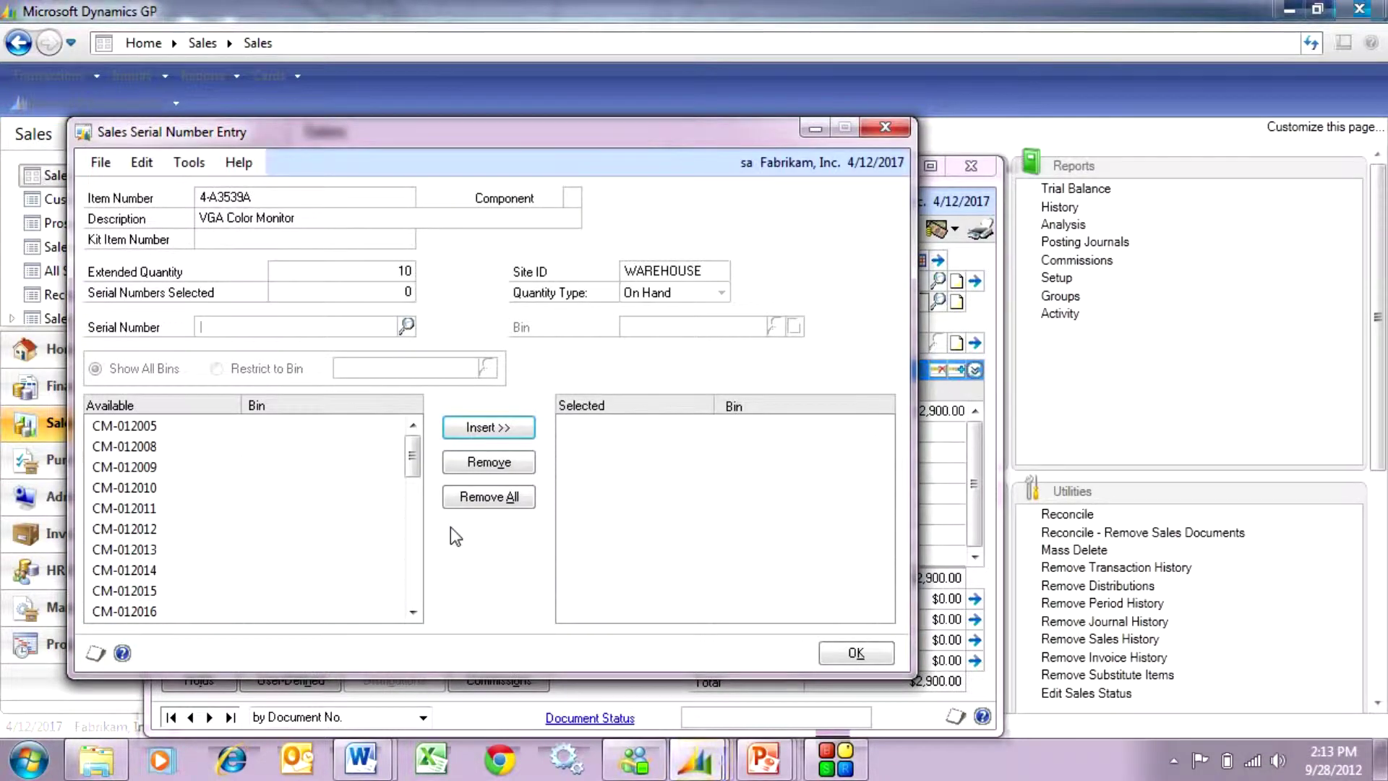
left_click(889, 130)
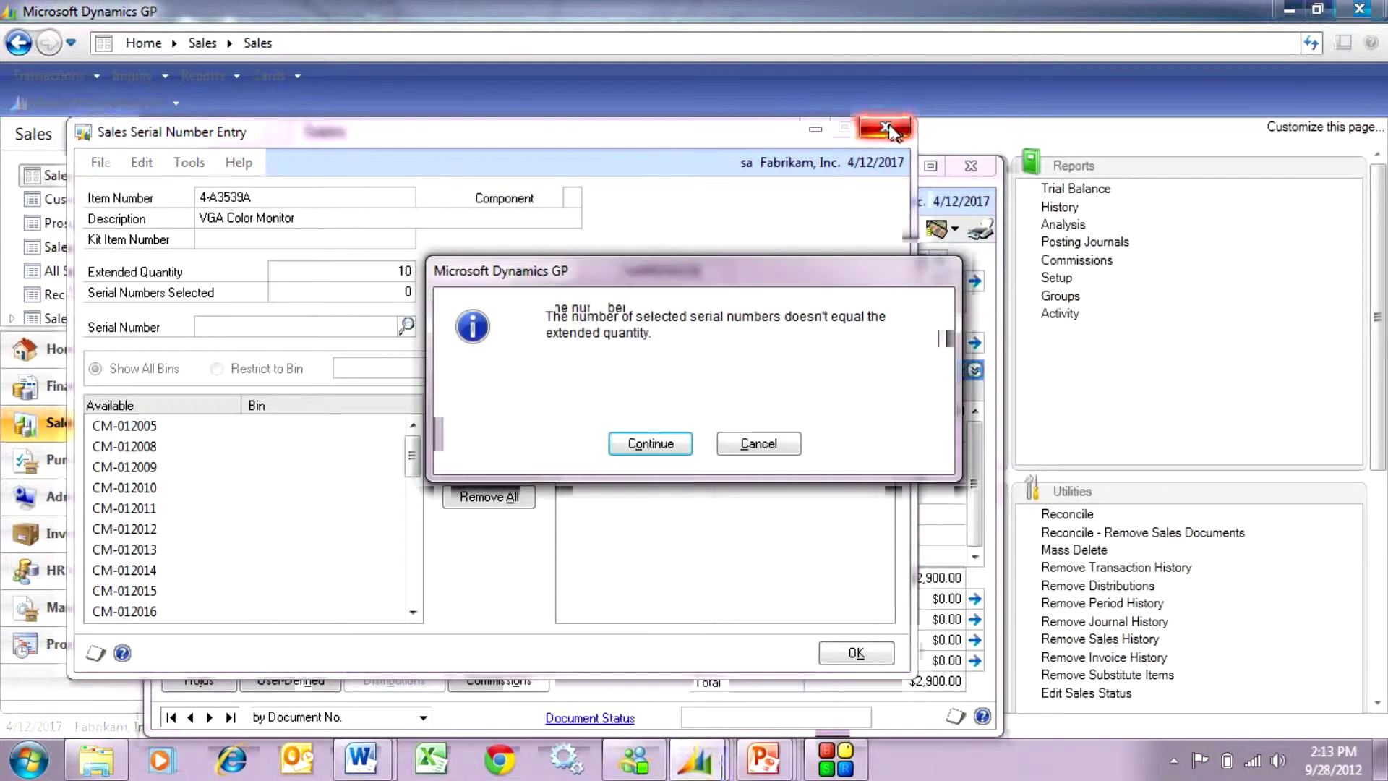
left_click(654, 443)
left_click(372, 410)
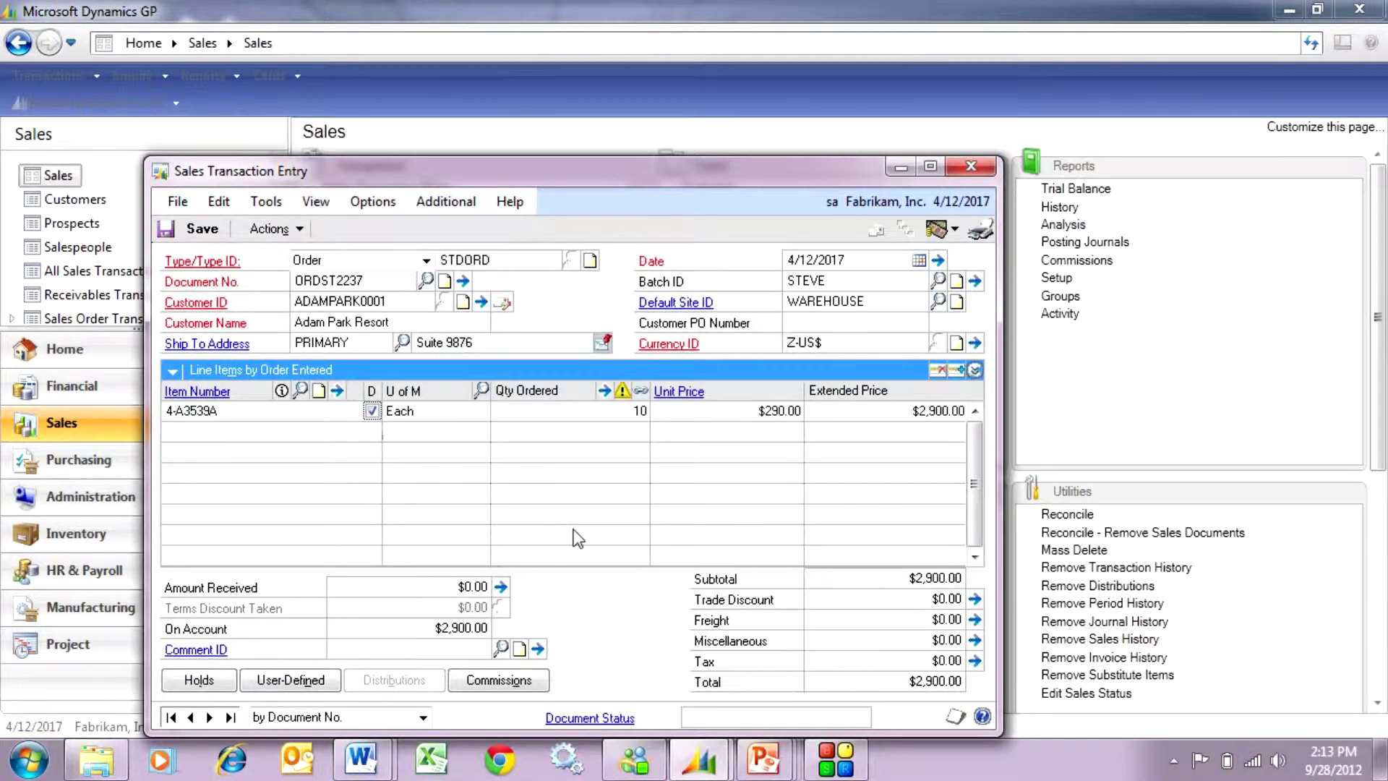
key("Tab")
key("Tab")
key("Tab")
key("Tab")
Start purchase order generation from the sales order with ComVex, Inc. as the vendor.
left_click(269, 229)
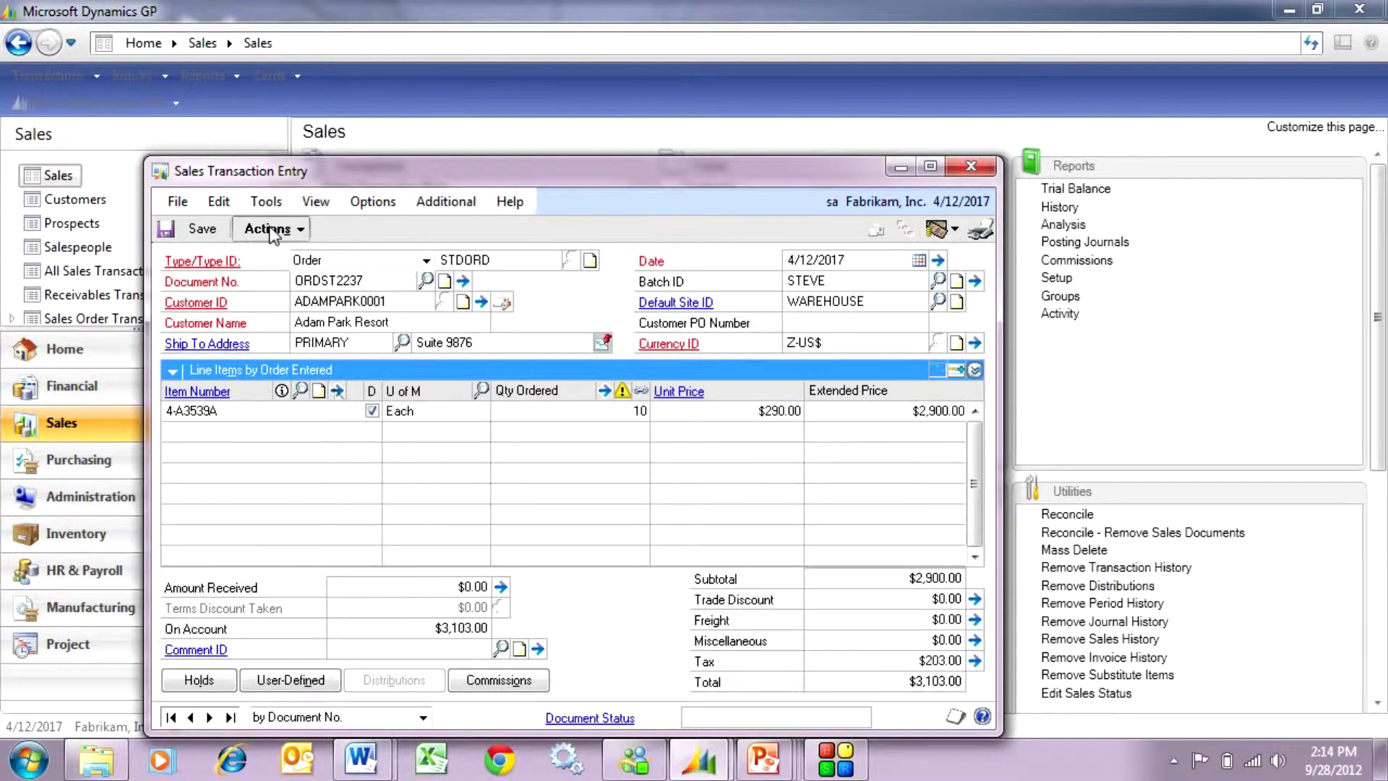
left_click(296, 281)
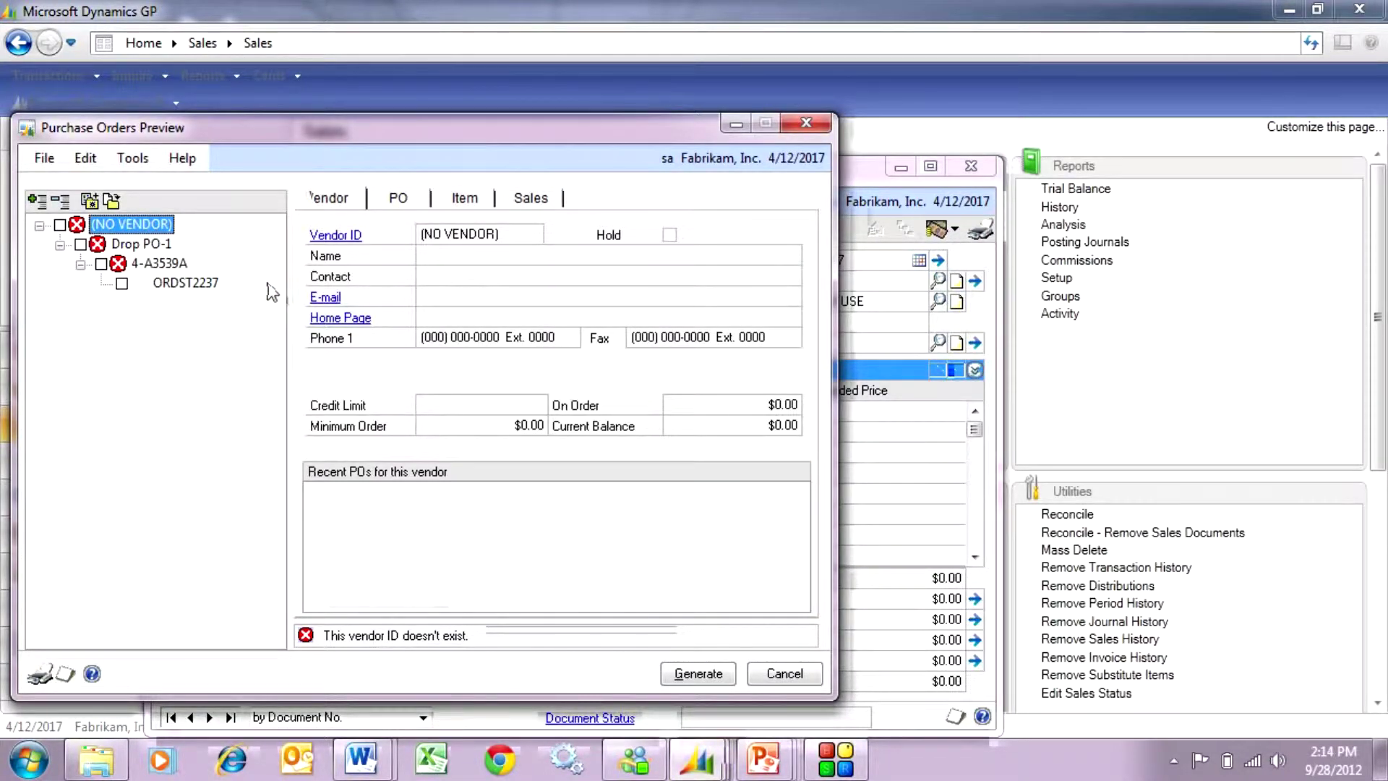
left_click(397, 201)
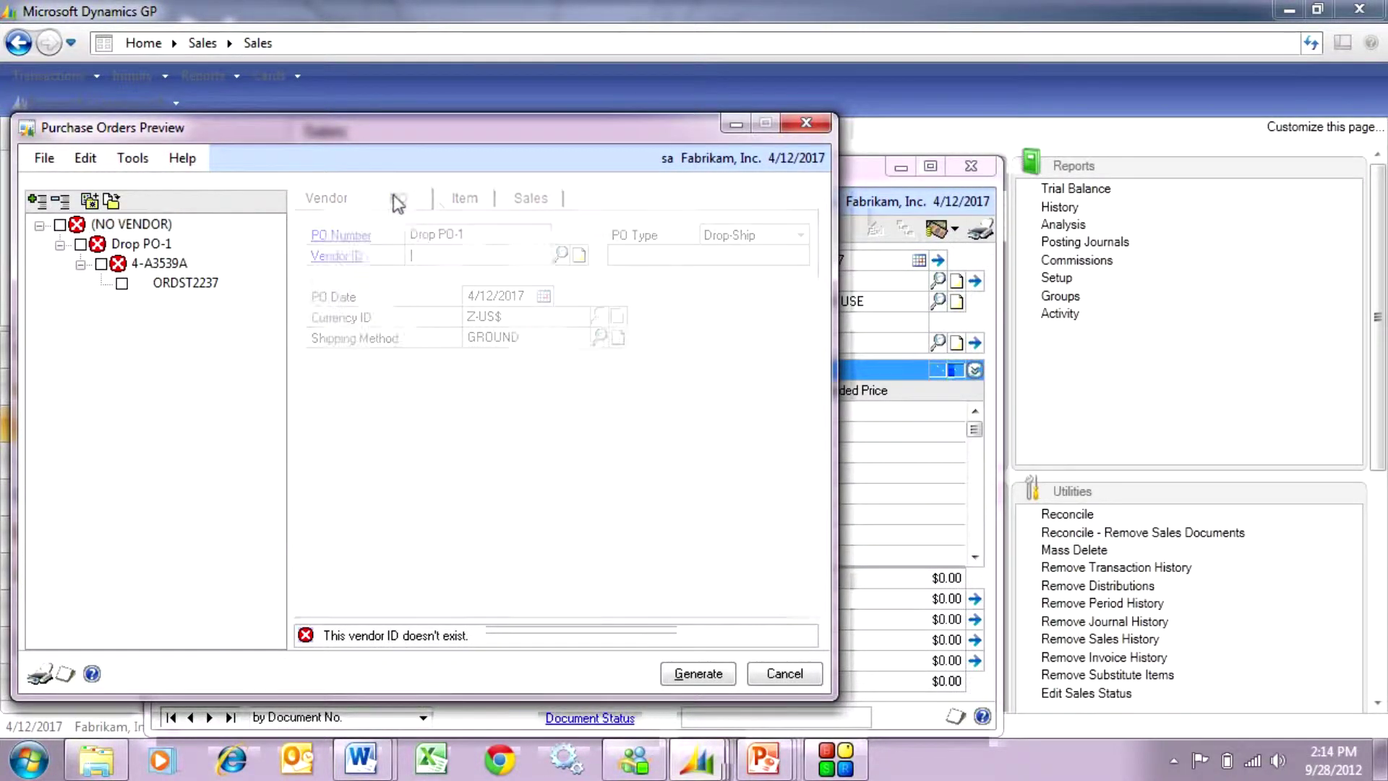
left_click(561, 254)
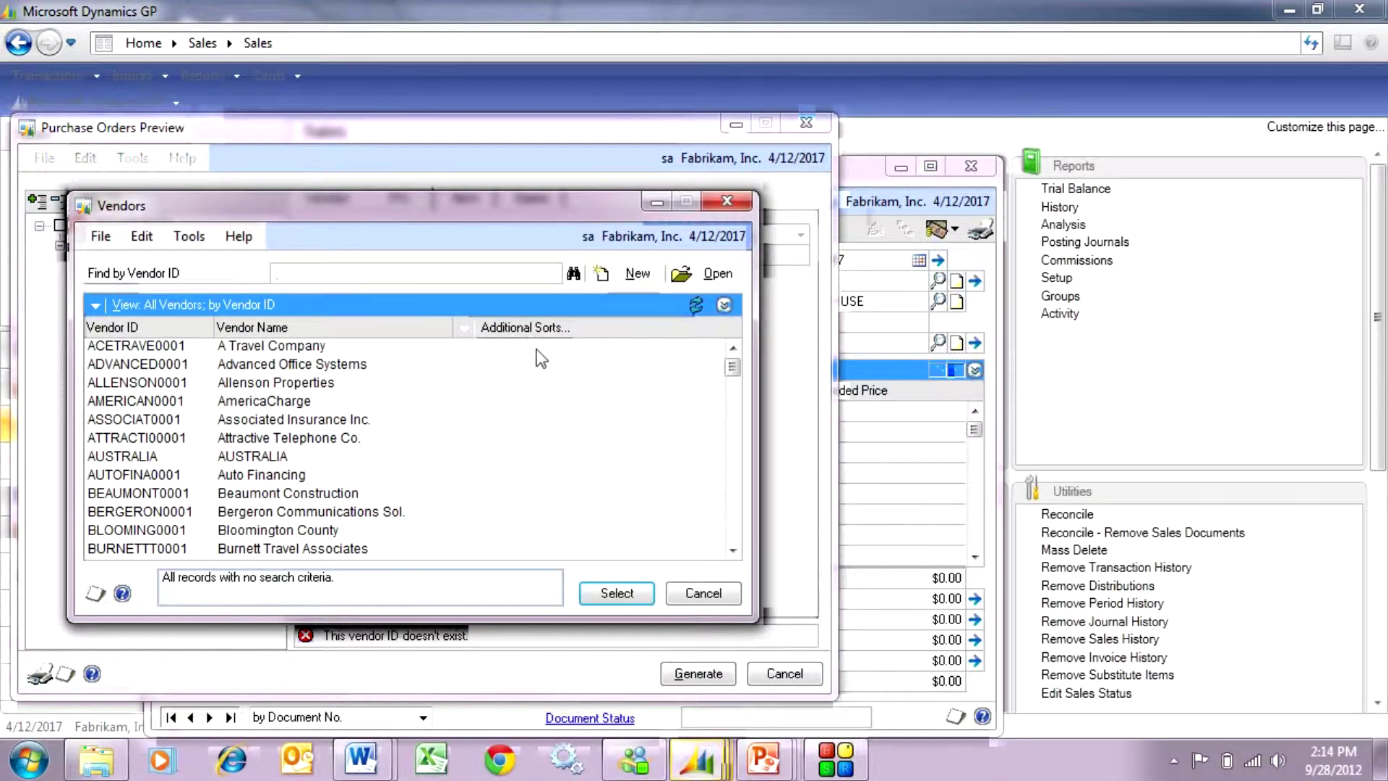
type("co")
key("Tab")
double_click(266, 388)
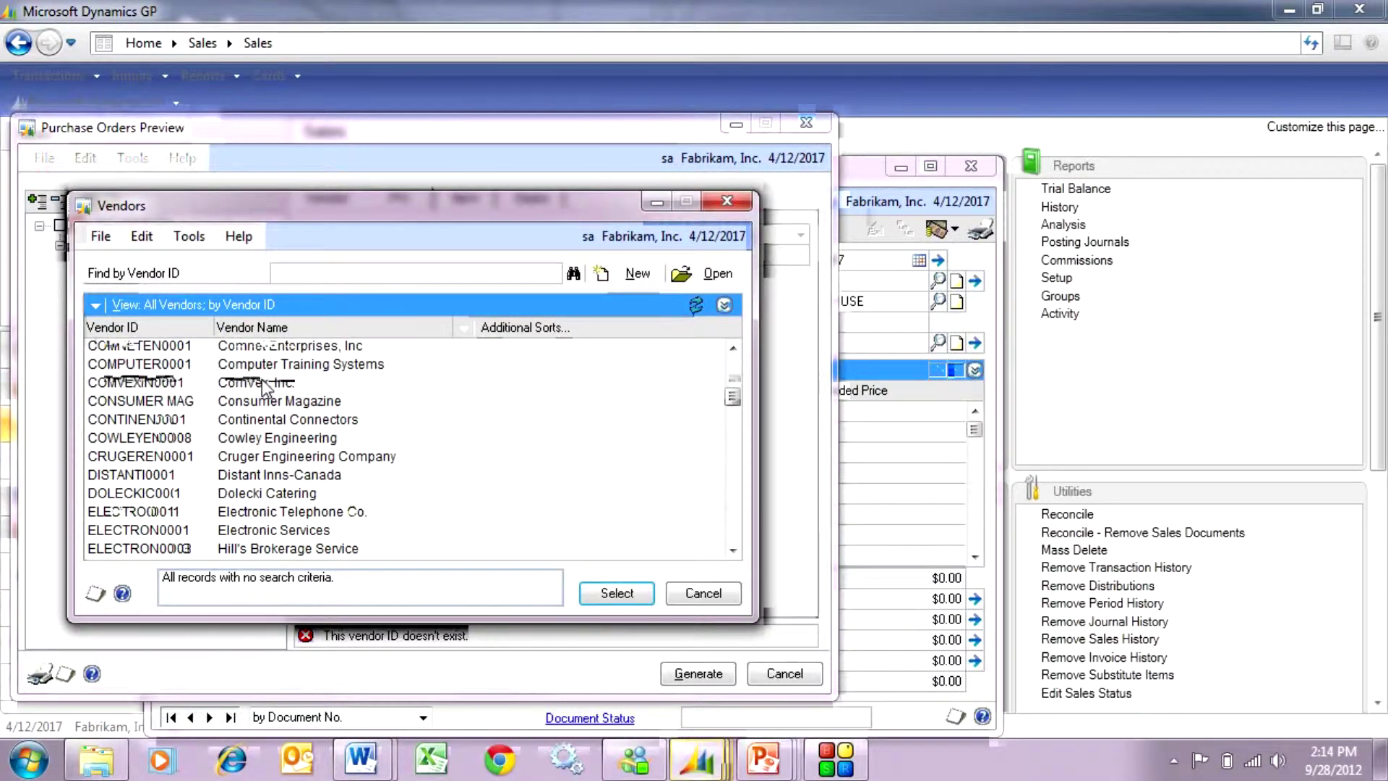
Include the order line and generate the drop-ship purchase order without printing the report.
left_click(120, 284)
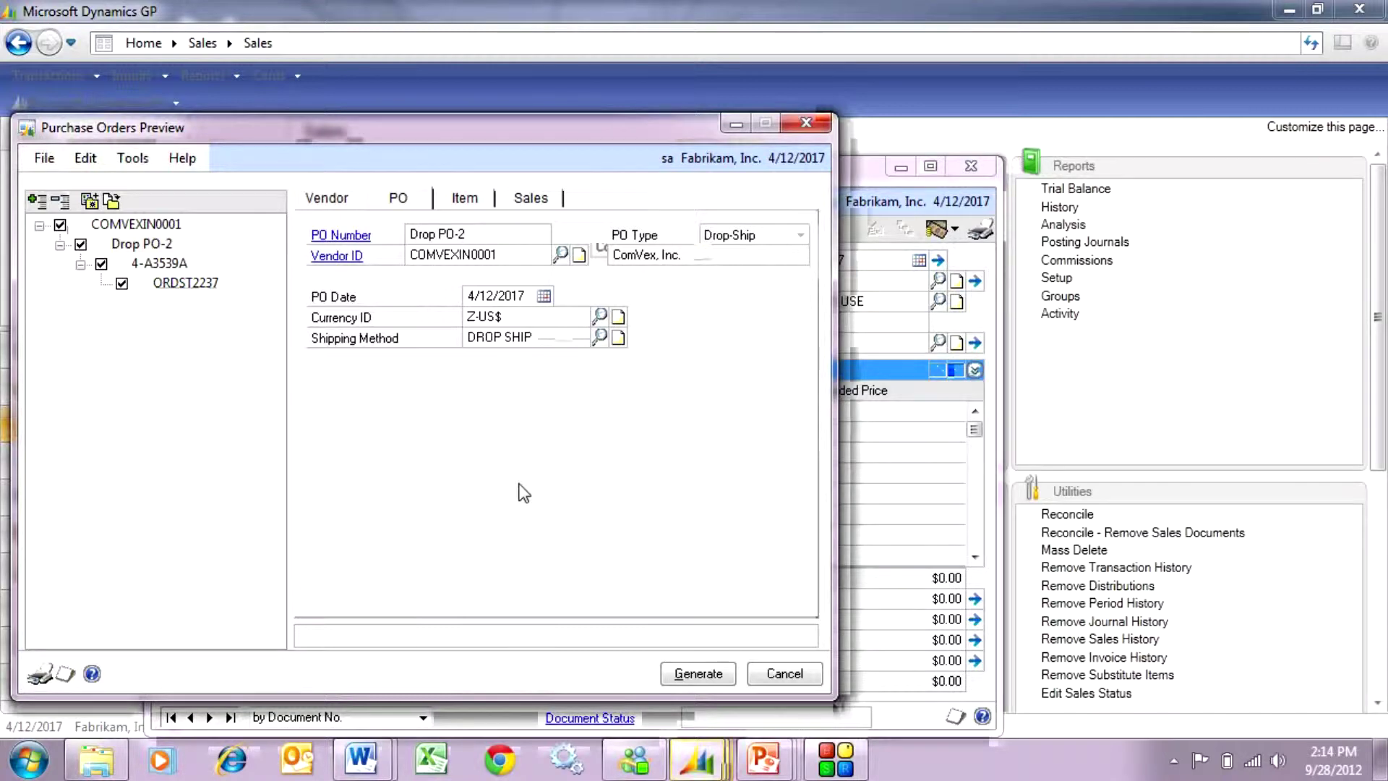
left_click(698, 675)
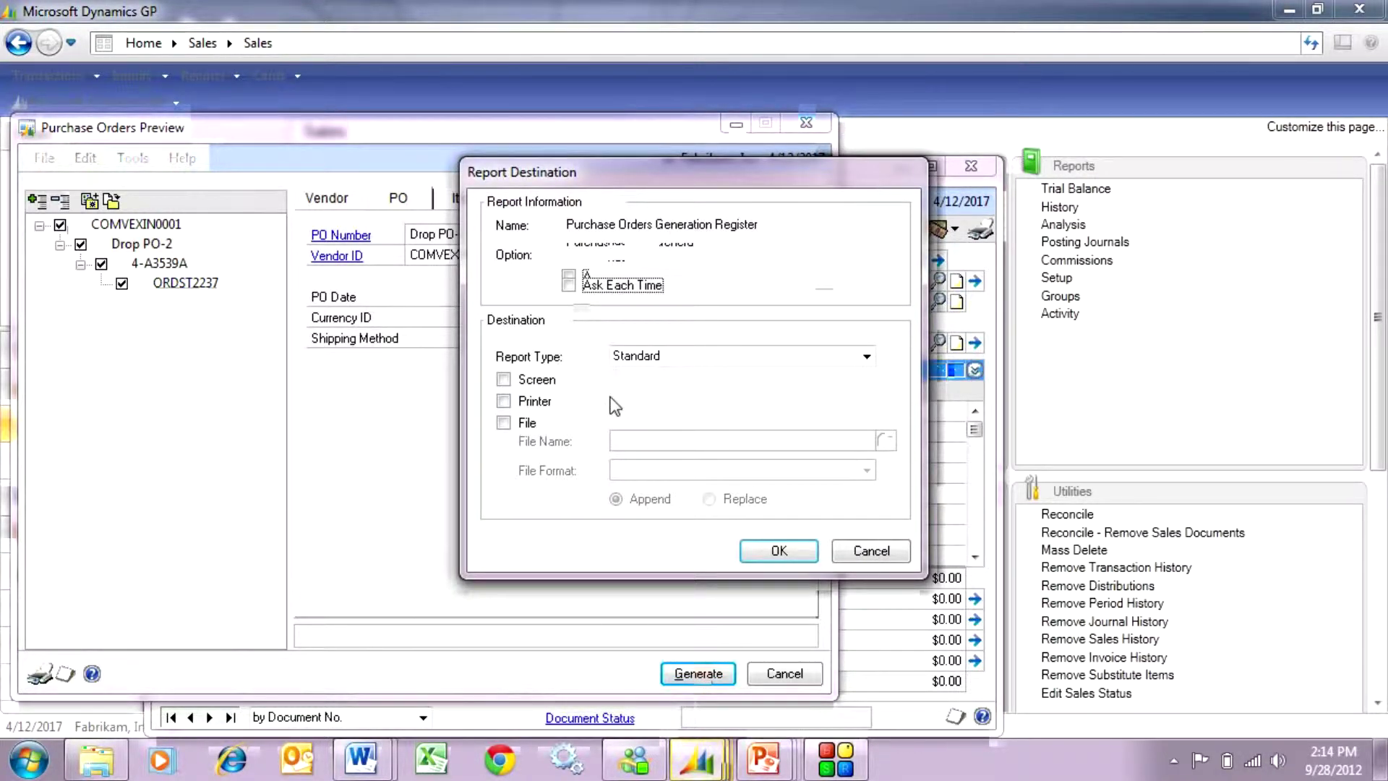
left_click(871, 551)
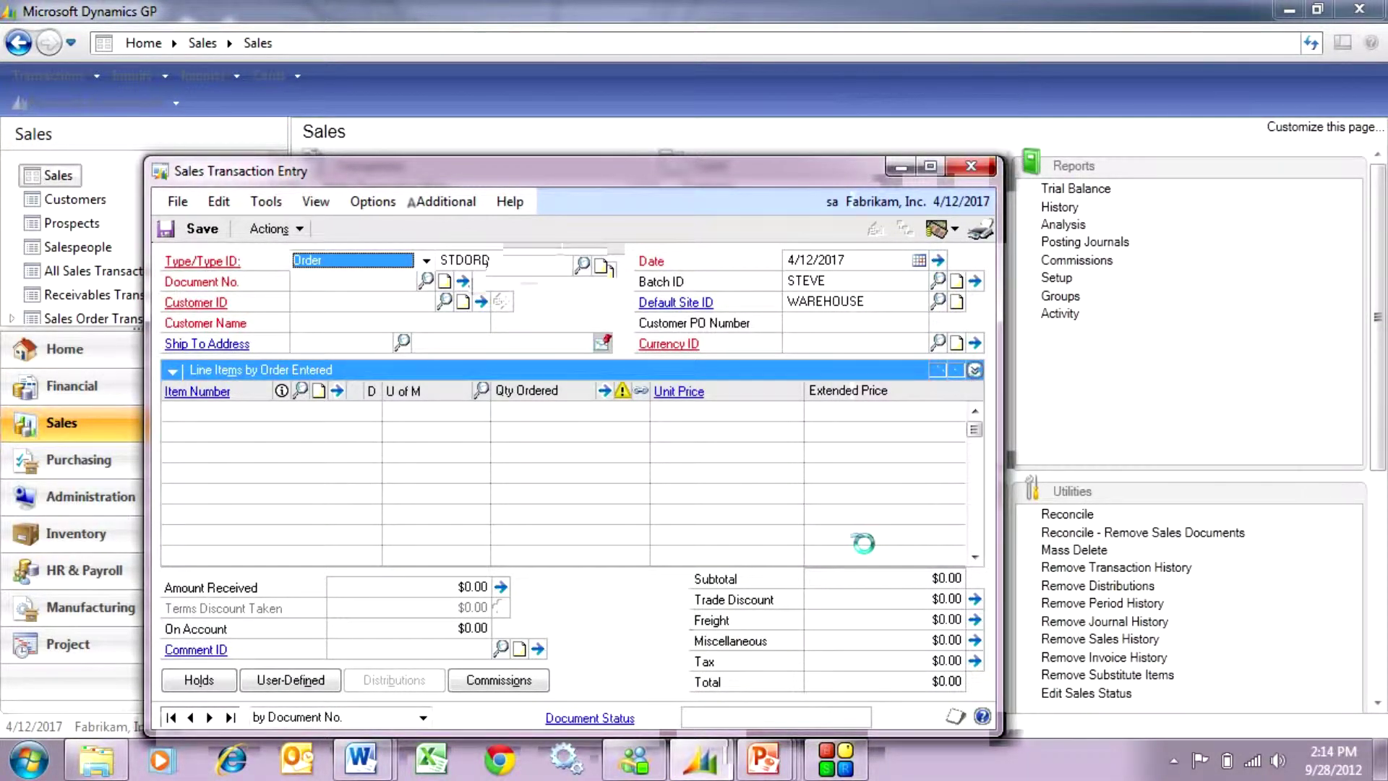
Close sales entry and bring up the latest purchase order, PO2086, in Purchase Order Entry.
left_click(972, 167)
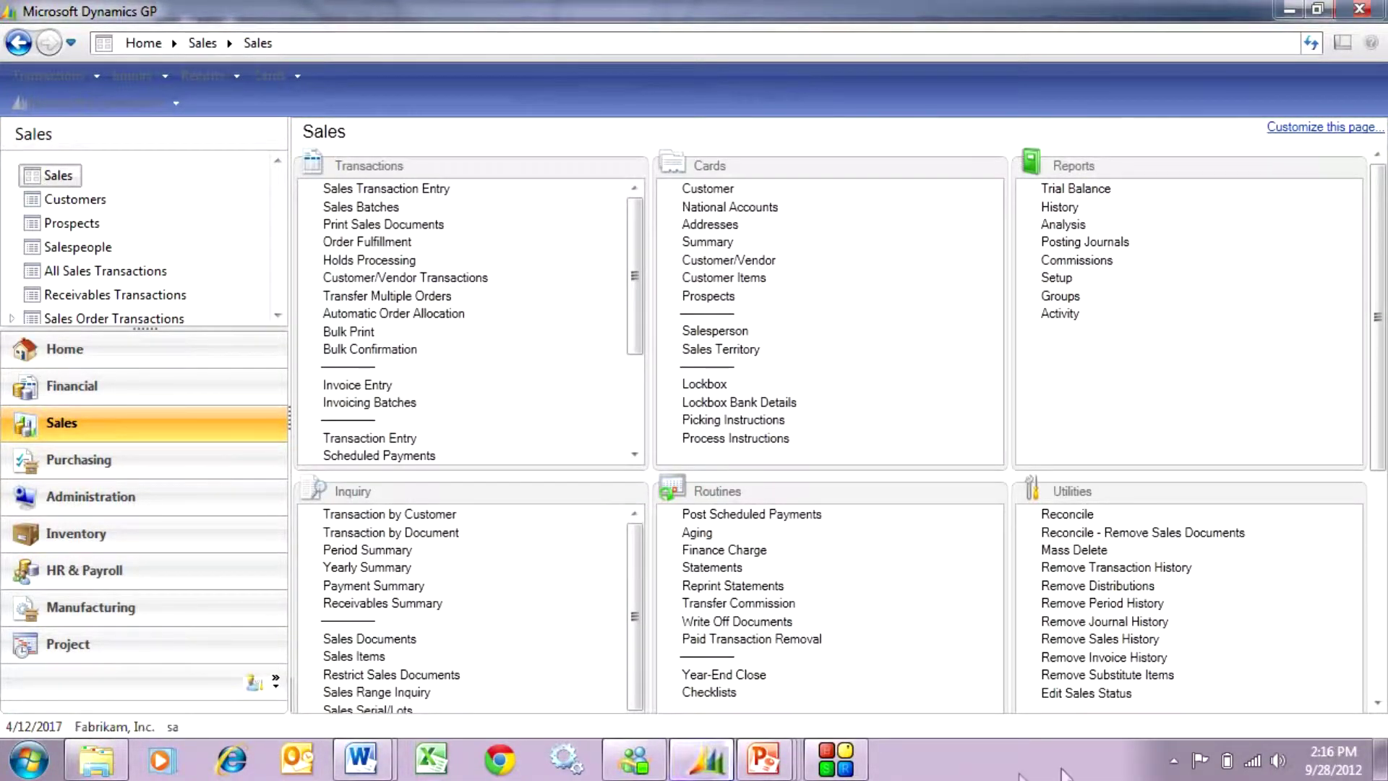
left_click(162, 461)
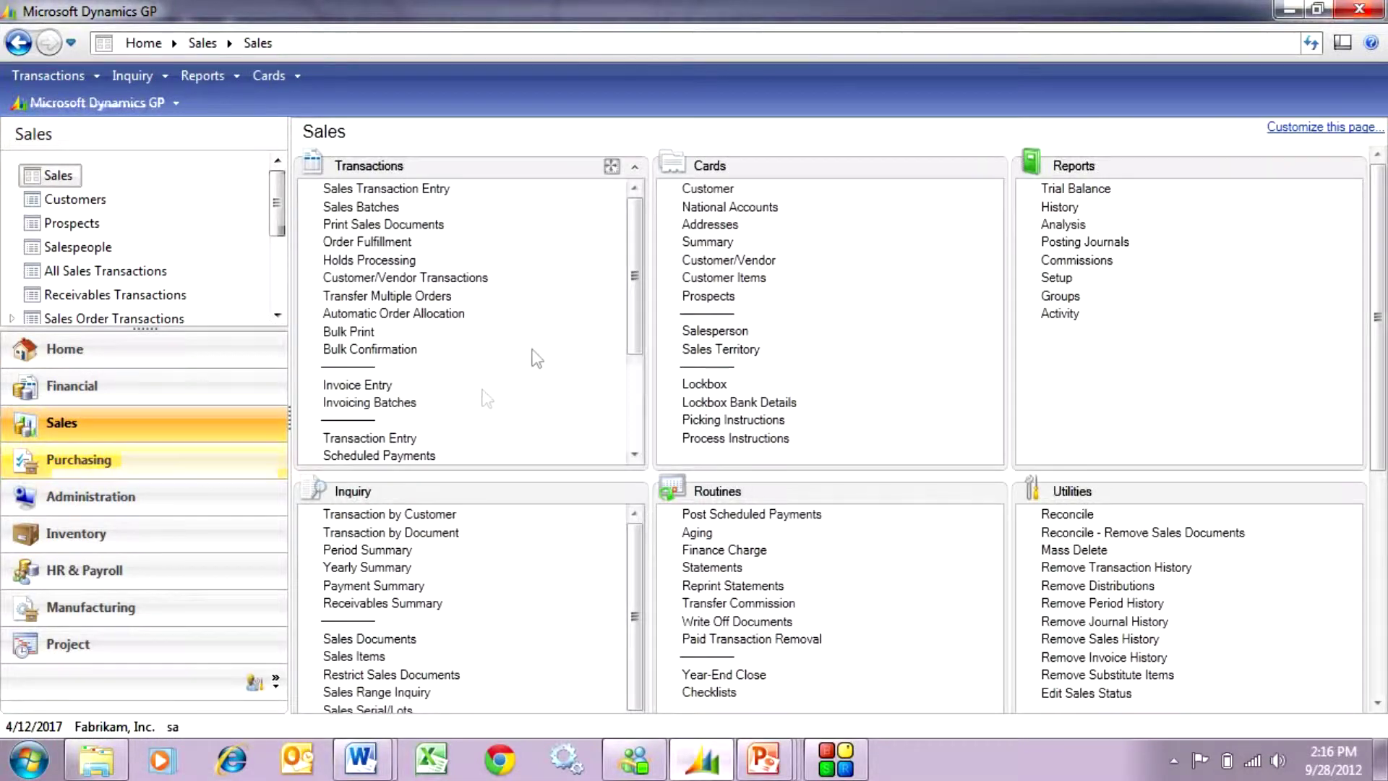
left_click(232, 466)
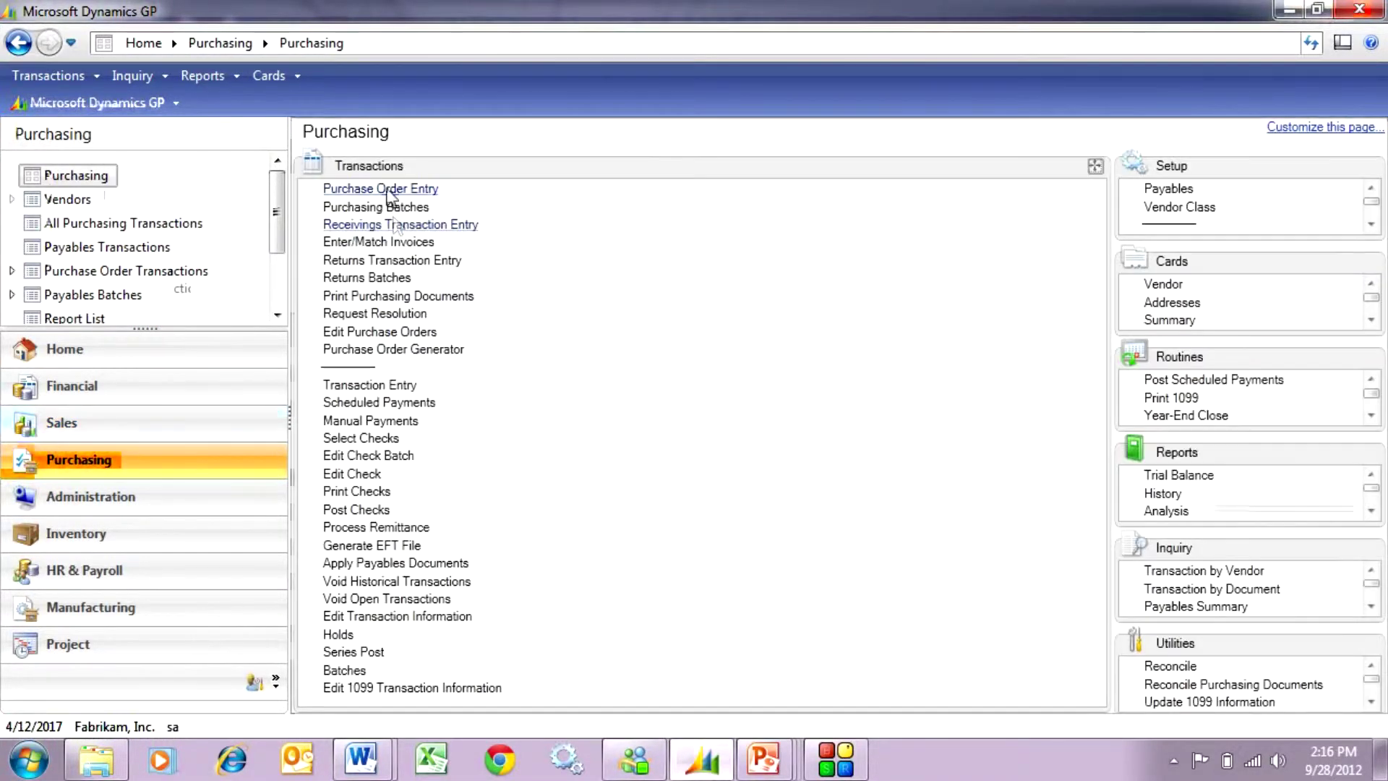
left_click(368, 189)
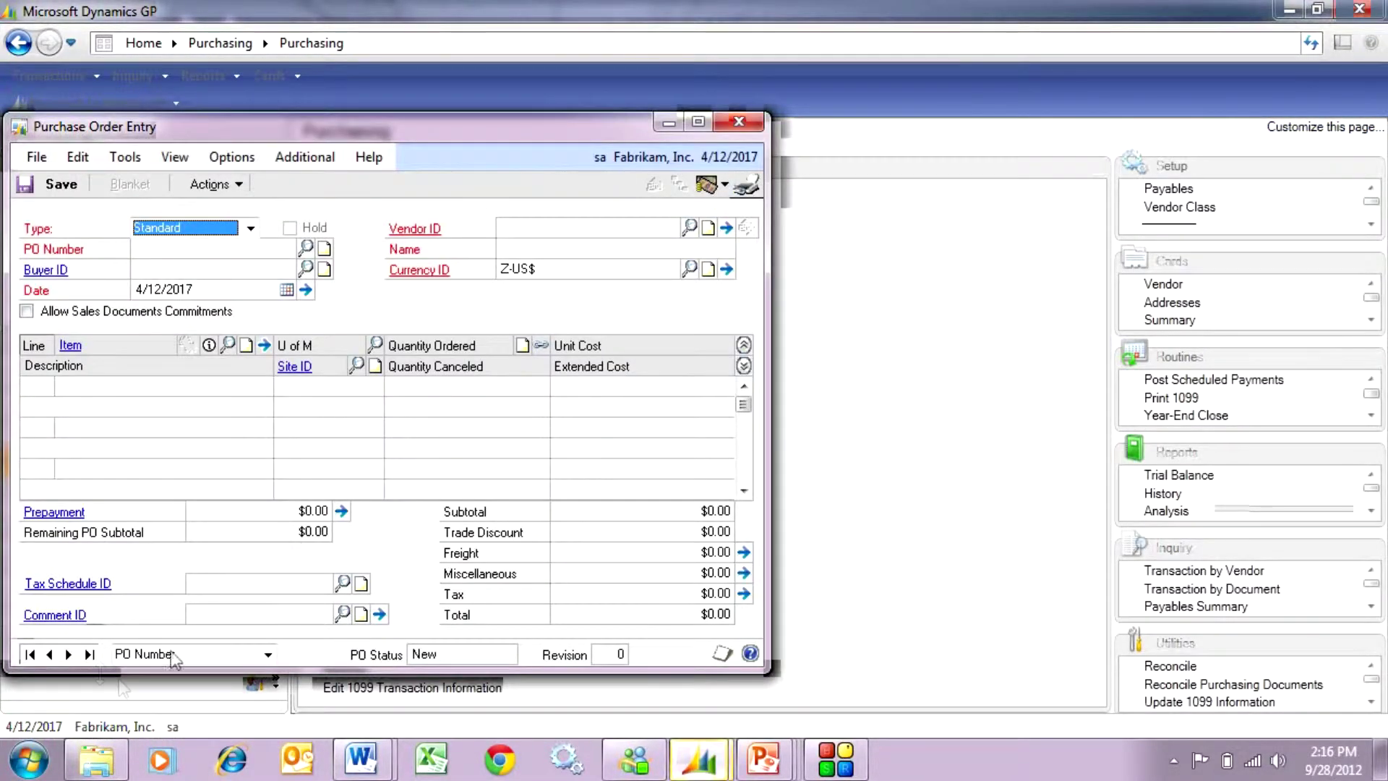
left_click(88, 655)
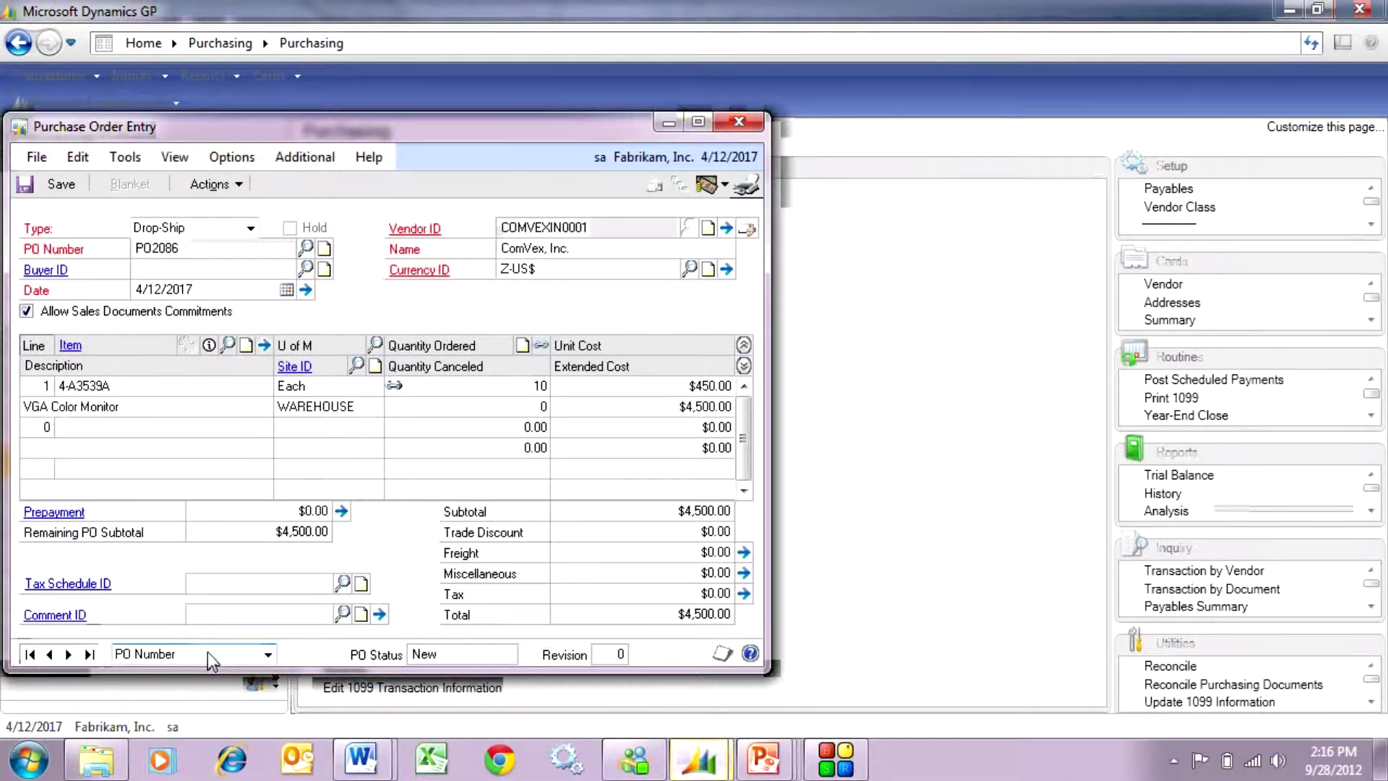
Review the line's sales commitment of 10 VGA Color Monitors.
left_click(427, 390)
left_click(541, 346)
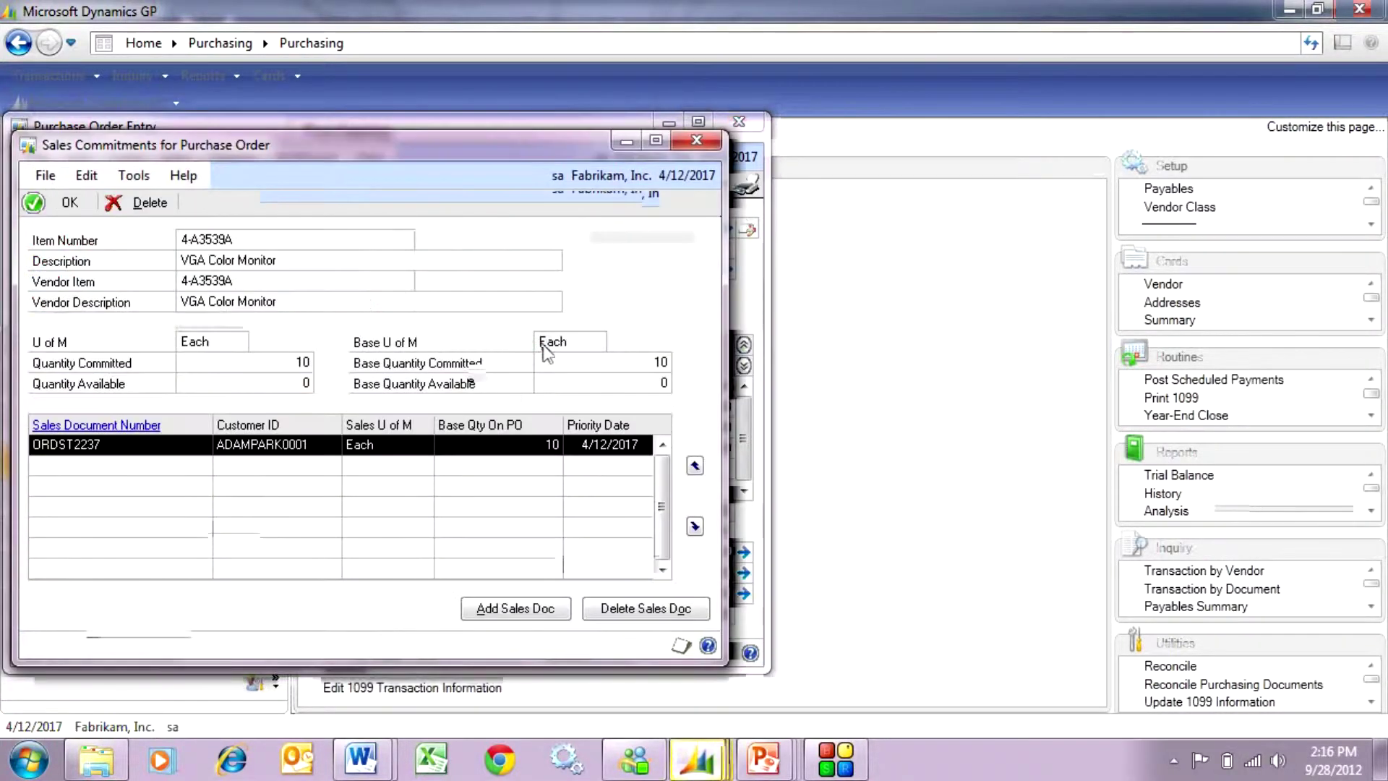
left_click(695, 141)
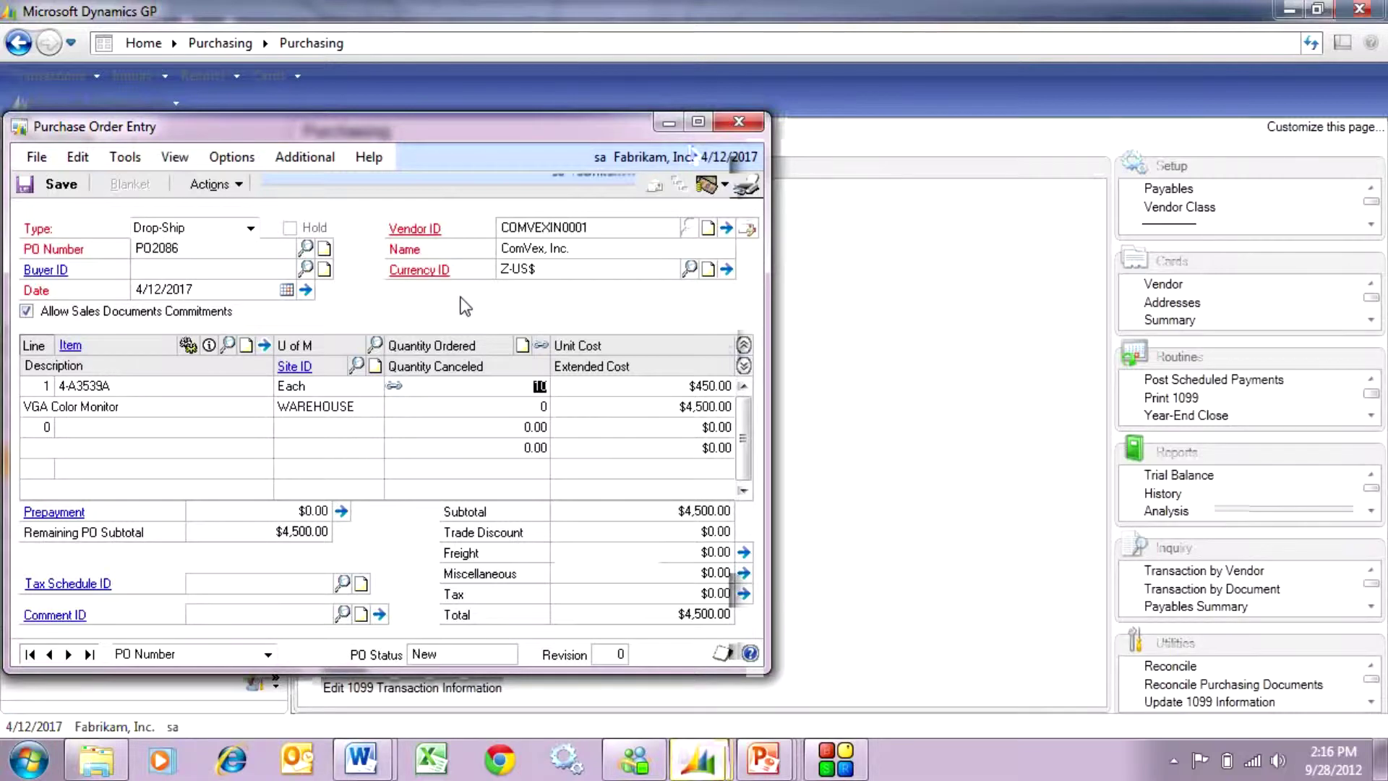
Create a purchasing invoice for PO2086 from the marked monitor line.
left_click(230, 186)
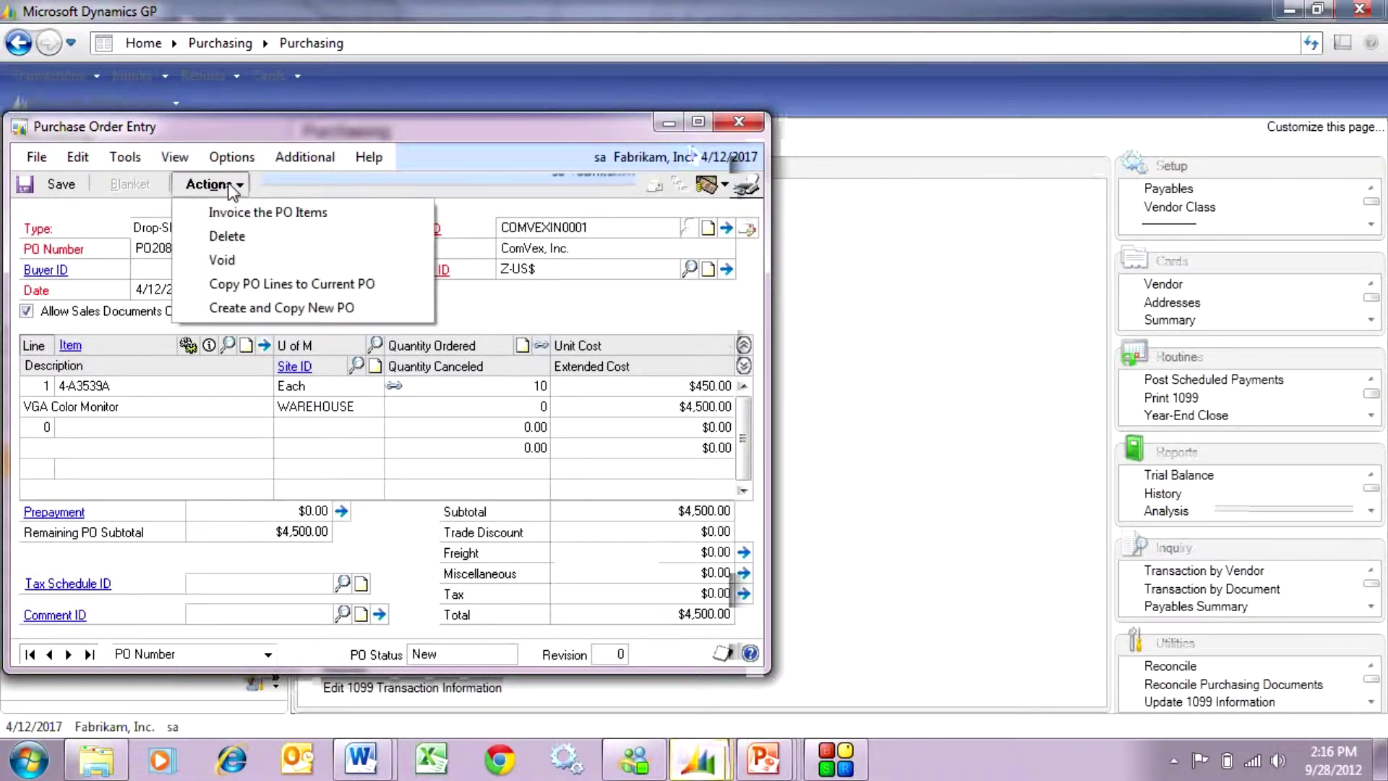
left_click(232, 212)
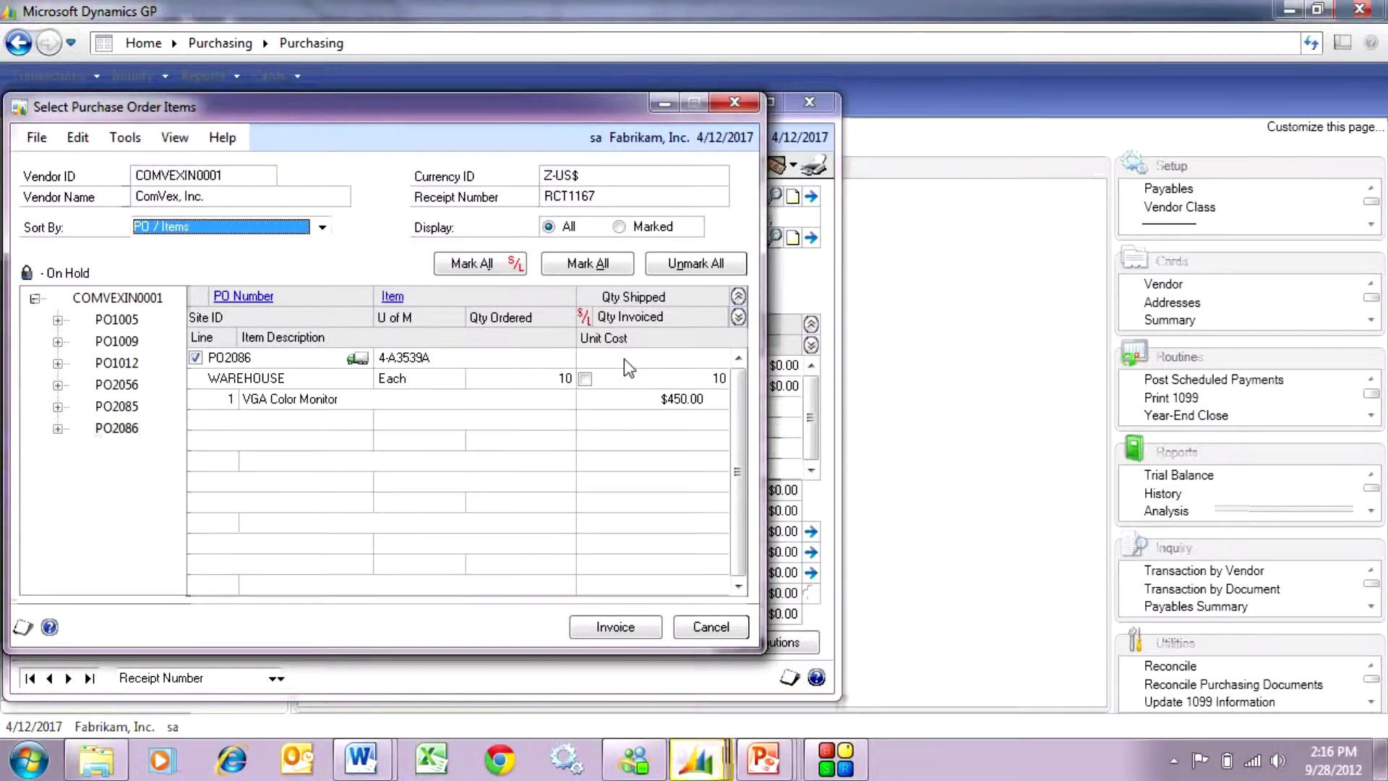
left_click(584, 379)
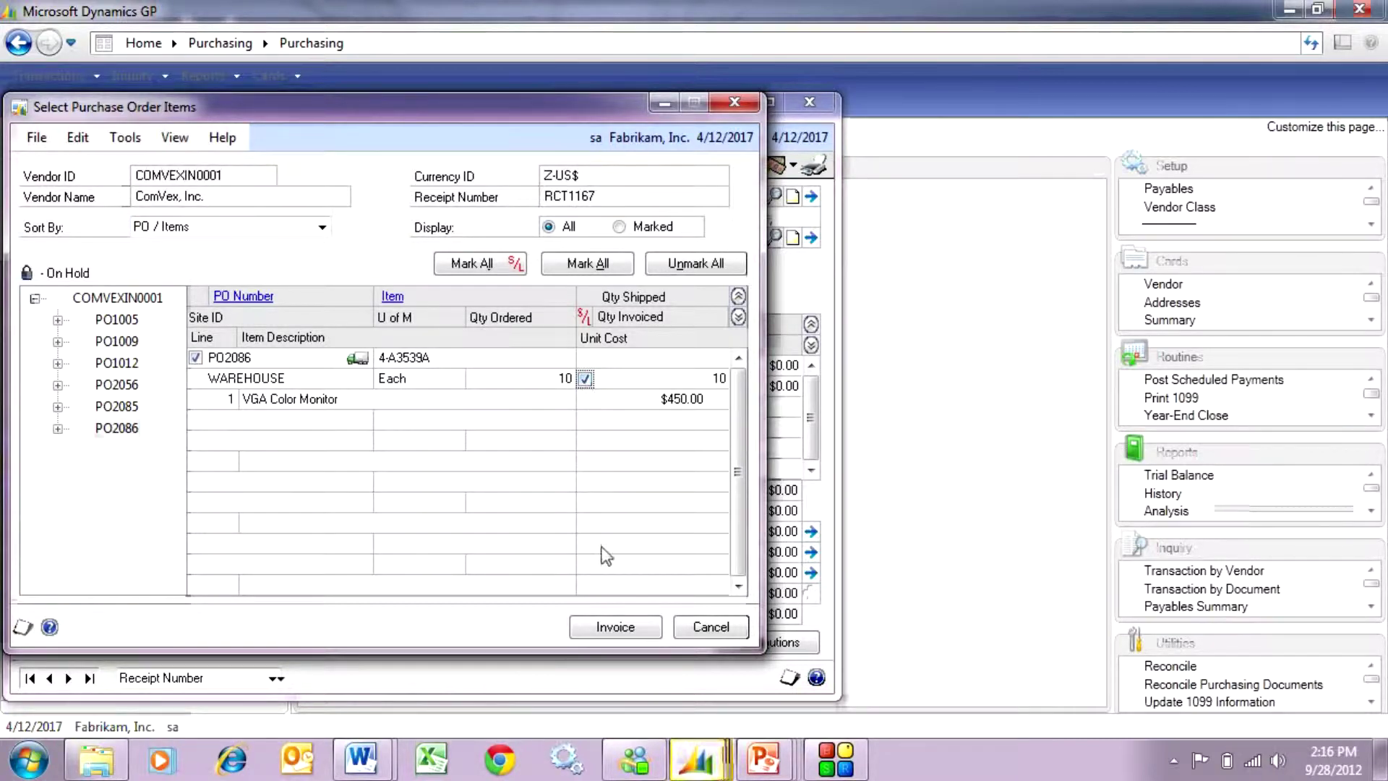
left_click(616, 625)
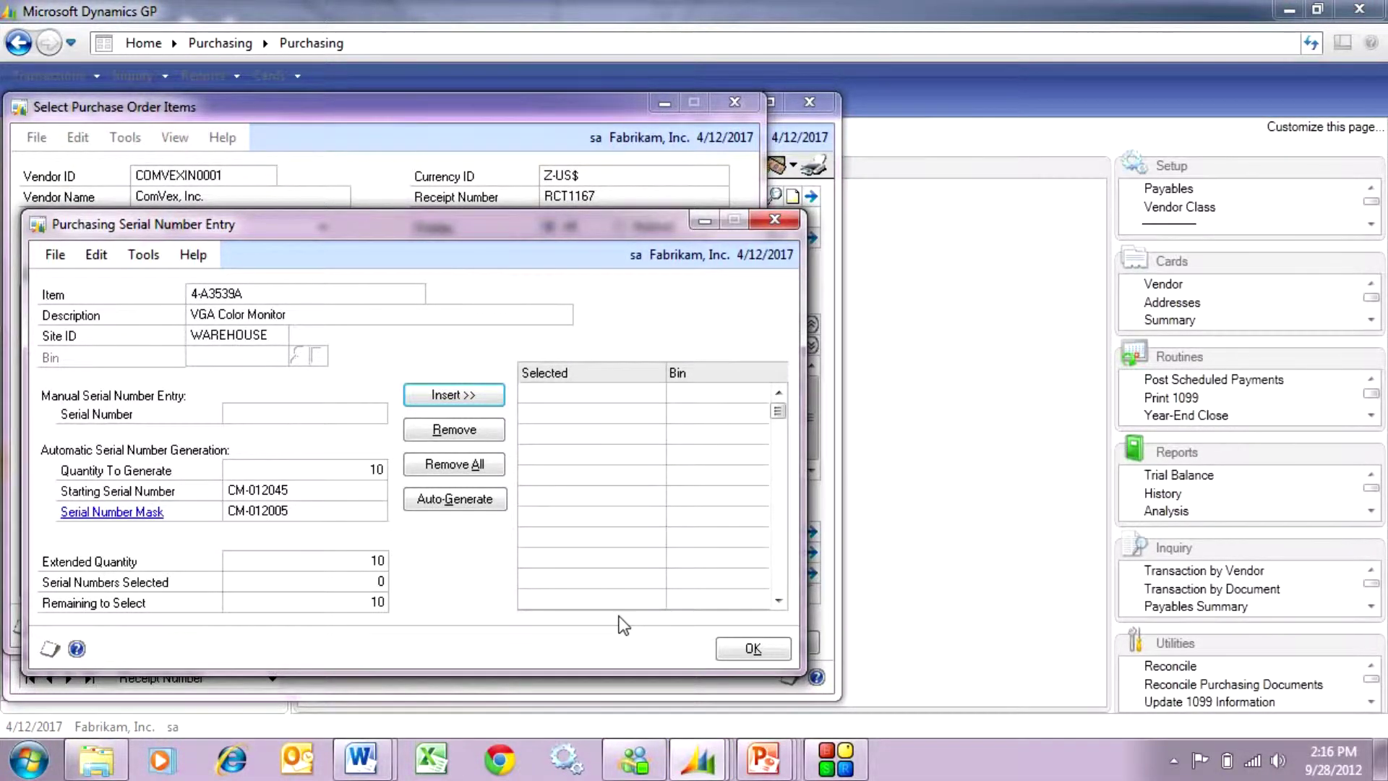
Insert serial numbers 200010 through 200019 for the ten monitors.
type("200010")
left_click(419, 396)
type("200019")
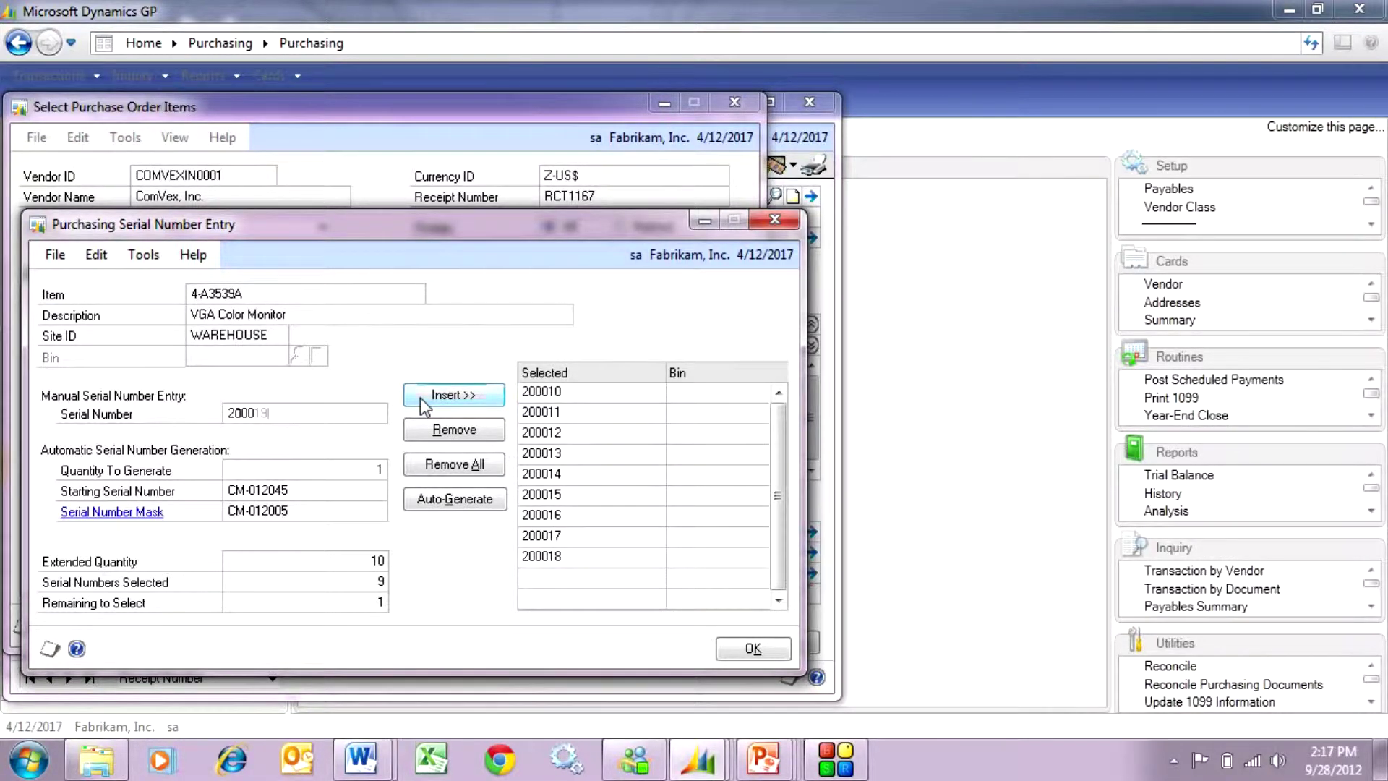
left_click(419, 396)
left_click(748, 649)
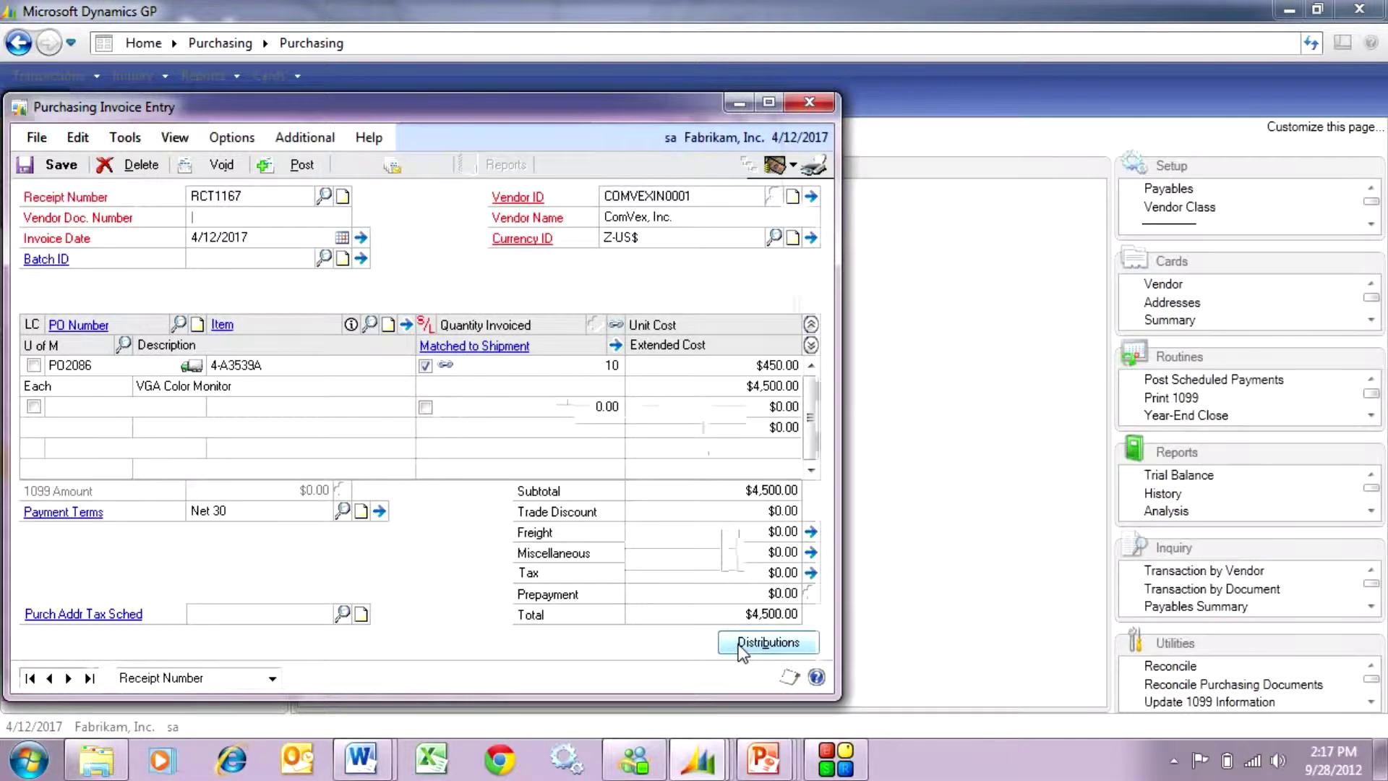
Enter vendor document number 3443 and post the purchasing invoice.
type("3443")
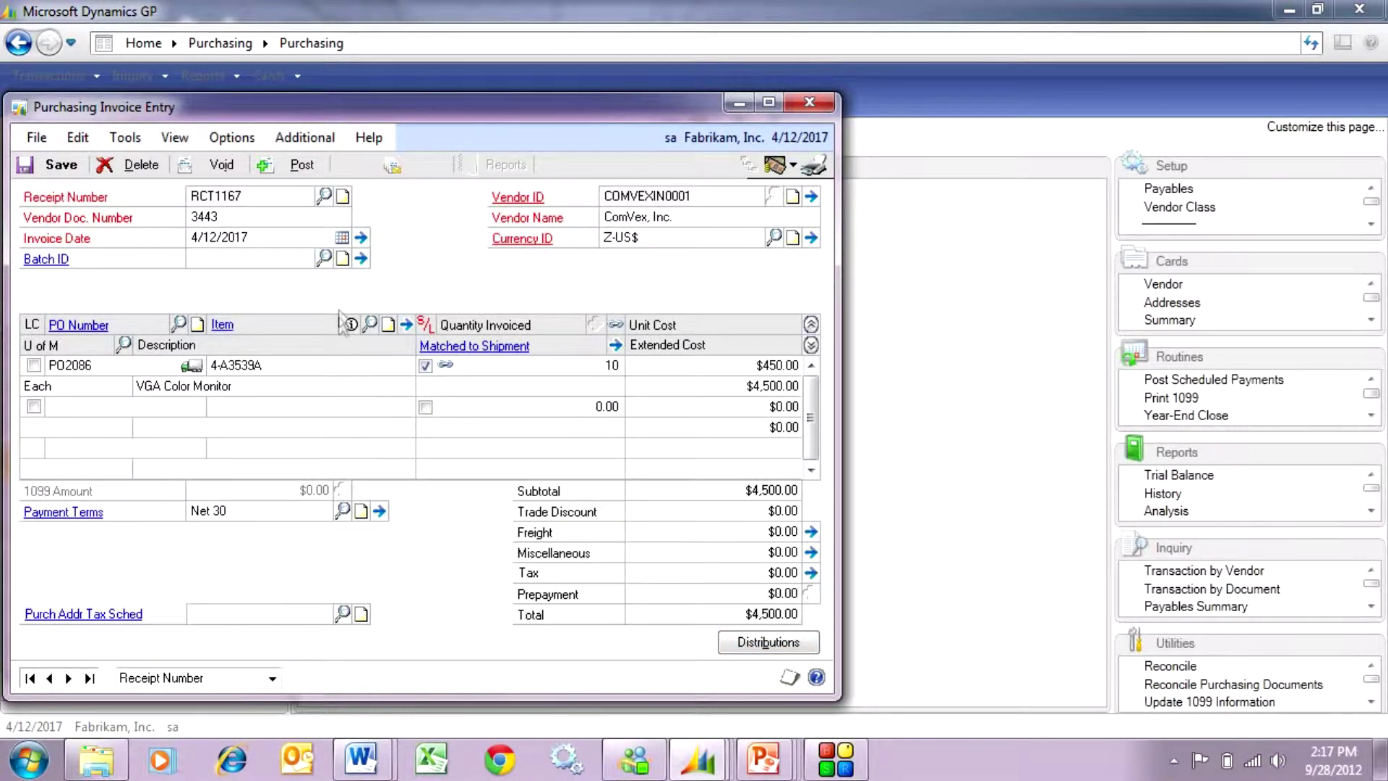
left_click(305, 165)
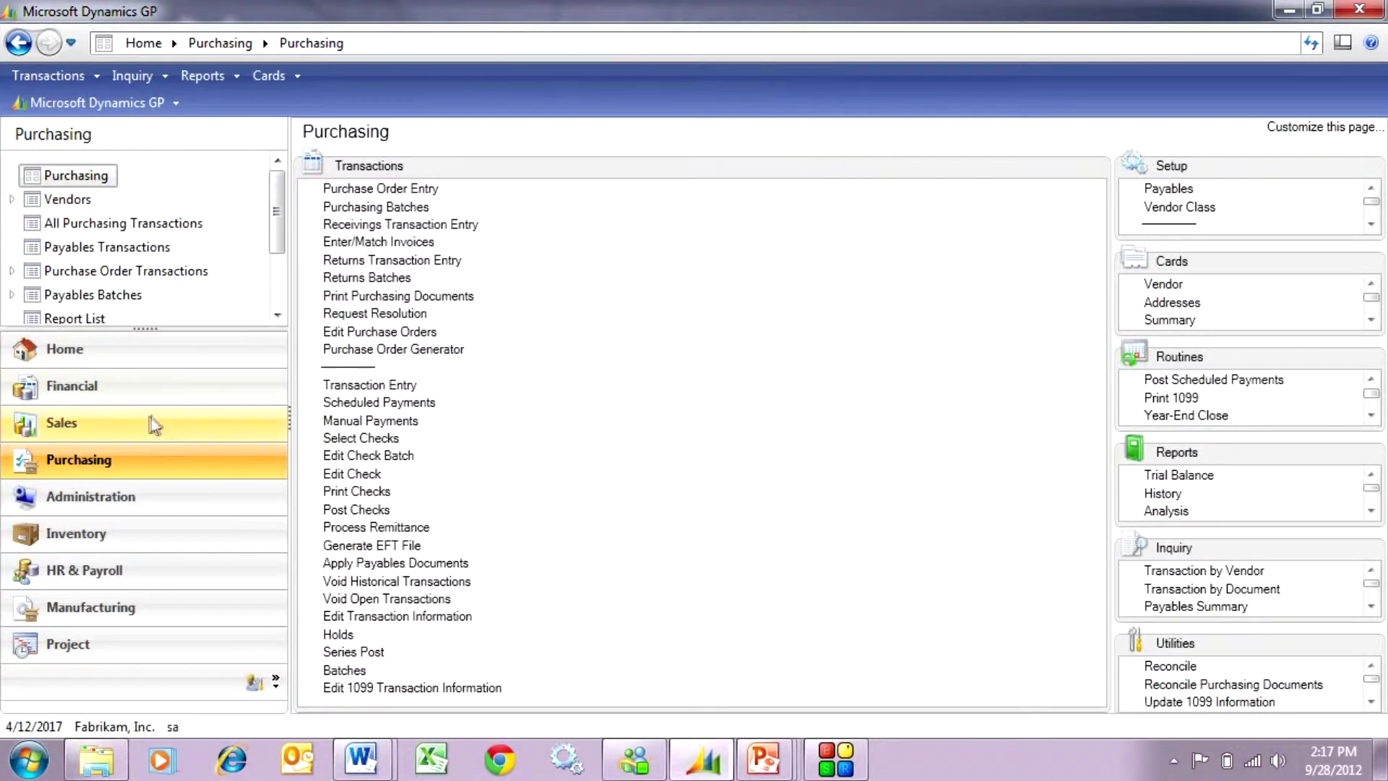
left_click(206, 434)
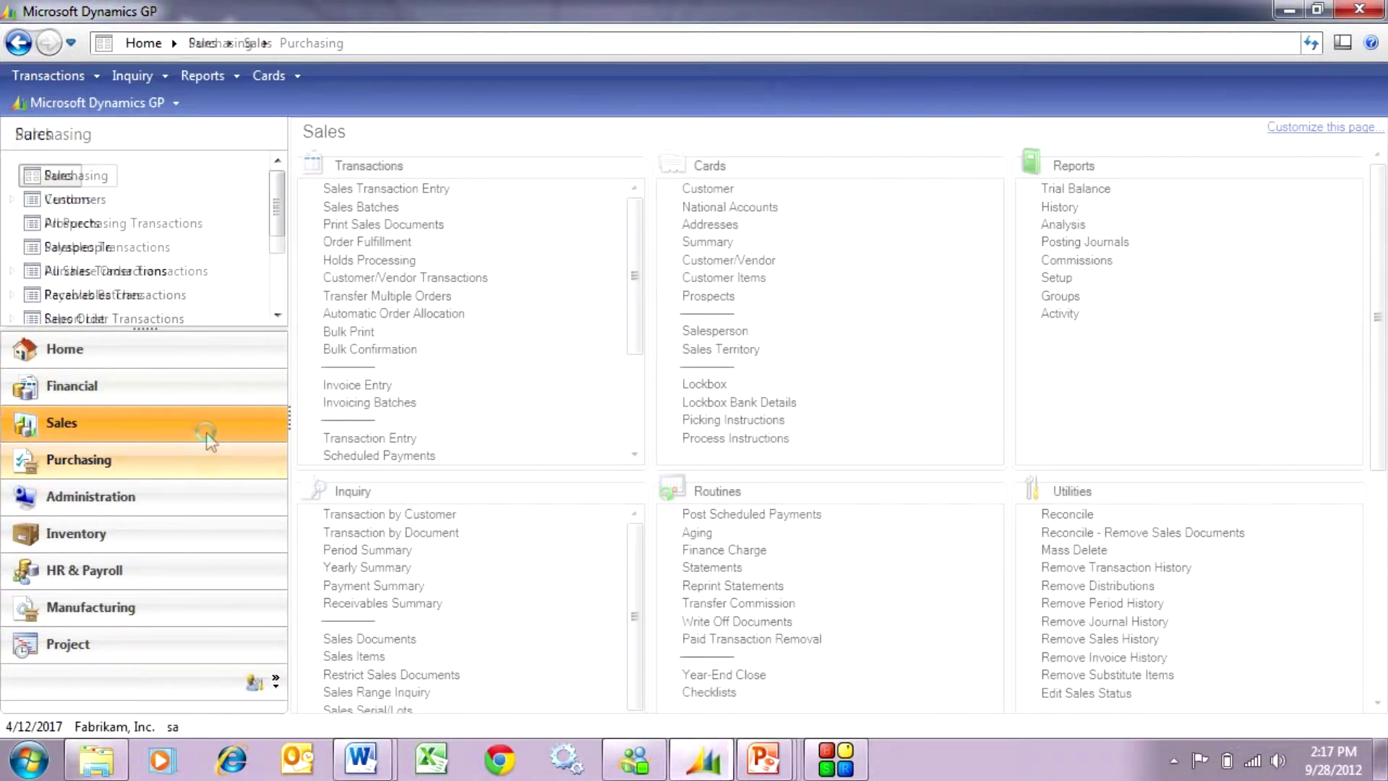
Reopen the monitor drop-ship sales order in Sales Transaction Entry via the document lookup.
left_click(396, 187)
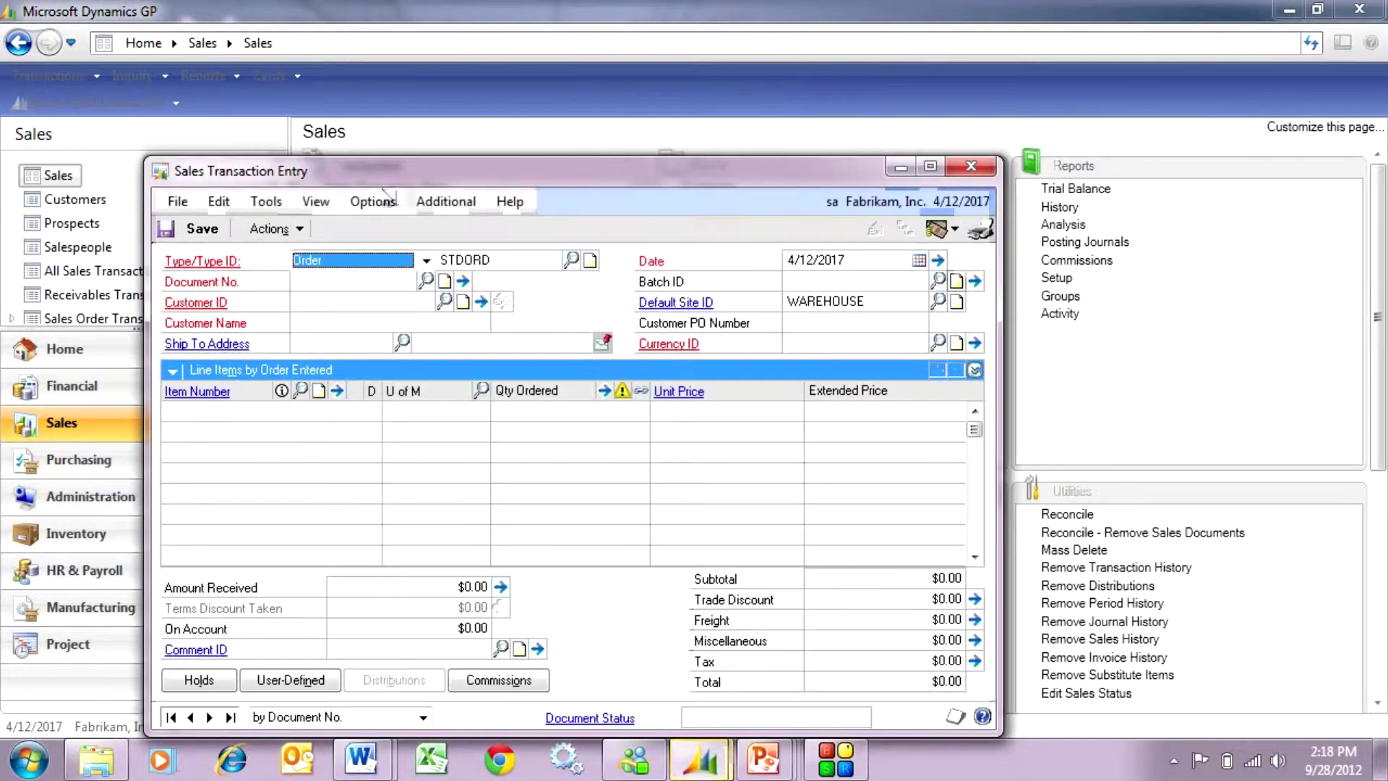
left_click(426, 280)
left_click(412, 300)
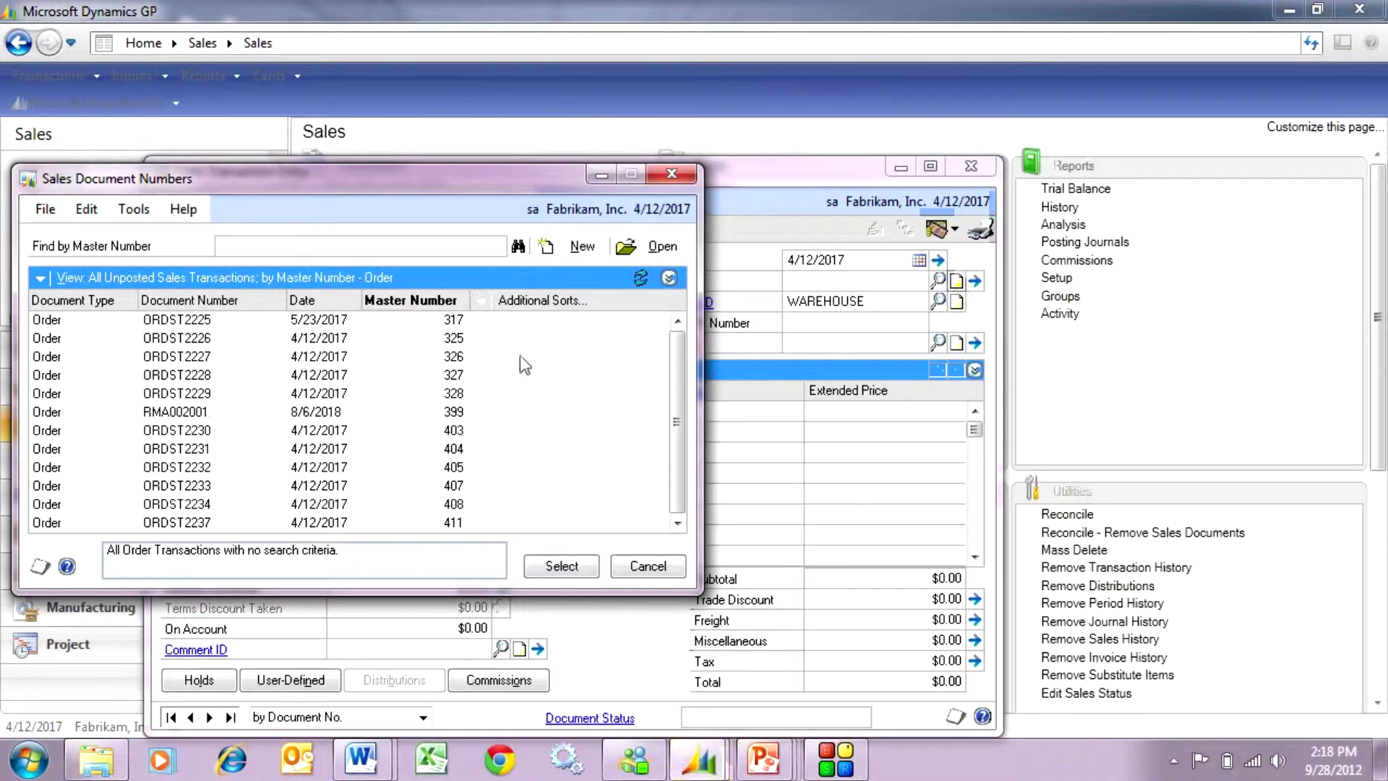
double_click(463, 517)
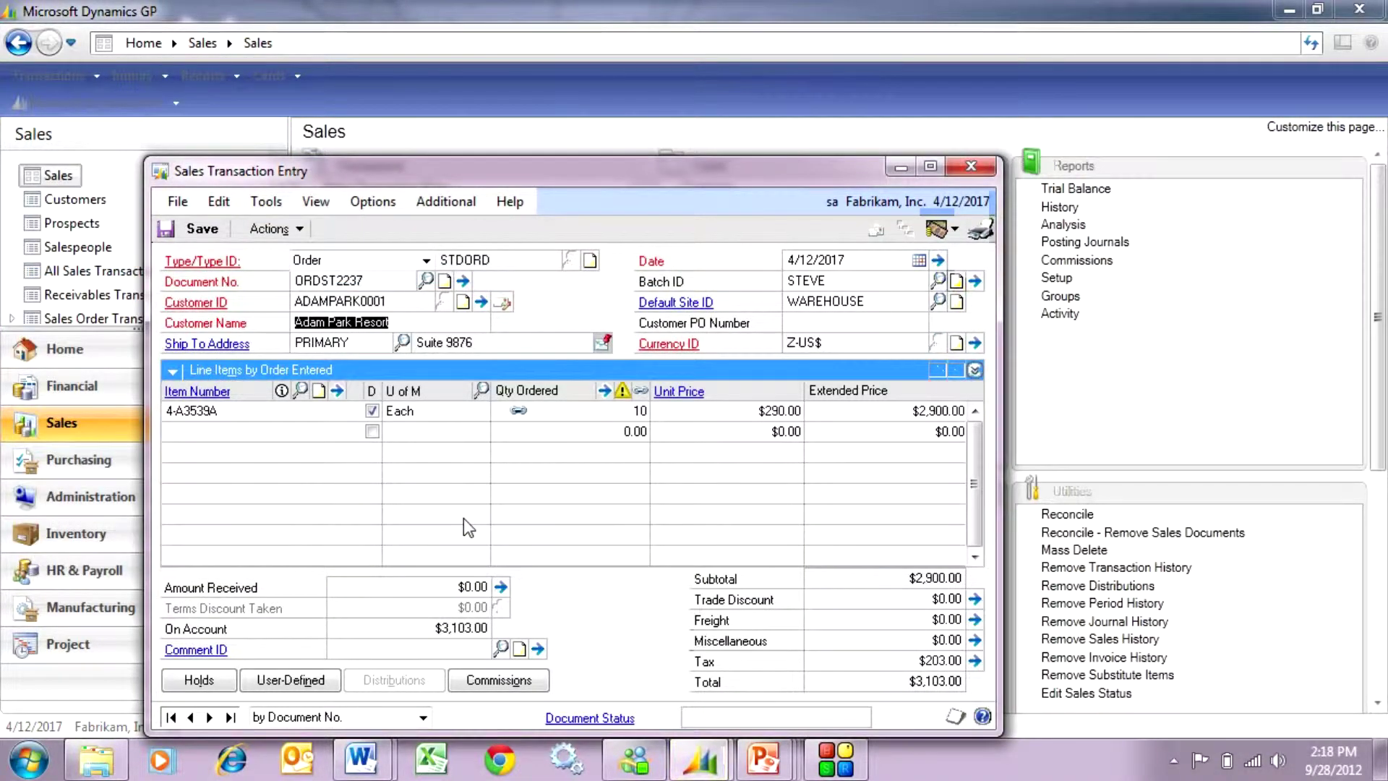
Verify serials 200010–200019 on the monitor line, then save and close the line detail.
left_click(629, 411)
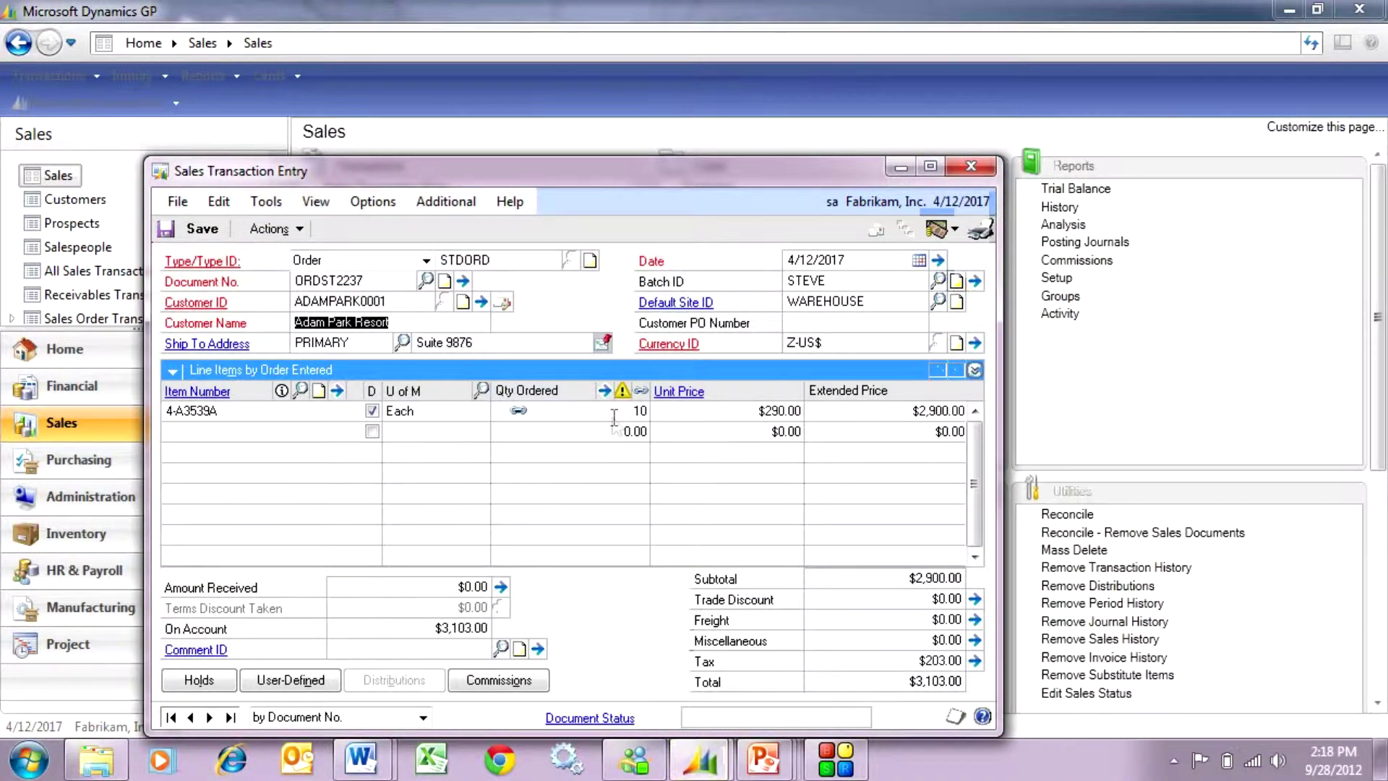
left_click(975, 369)
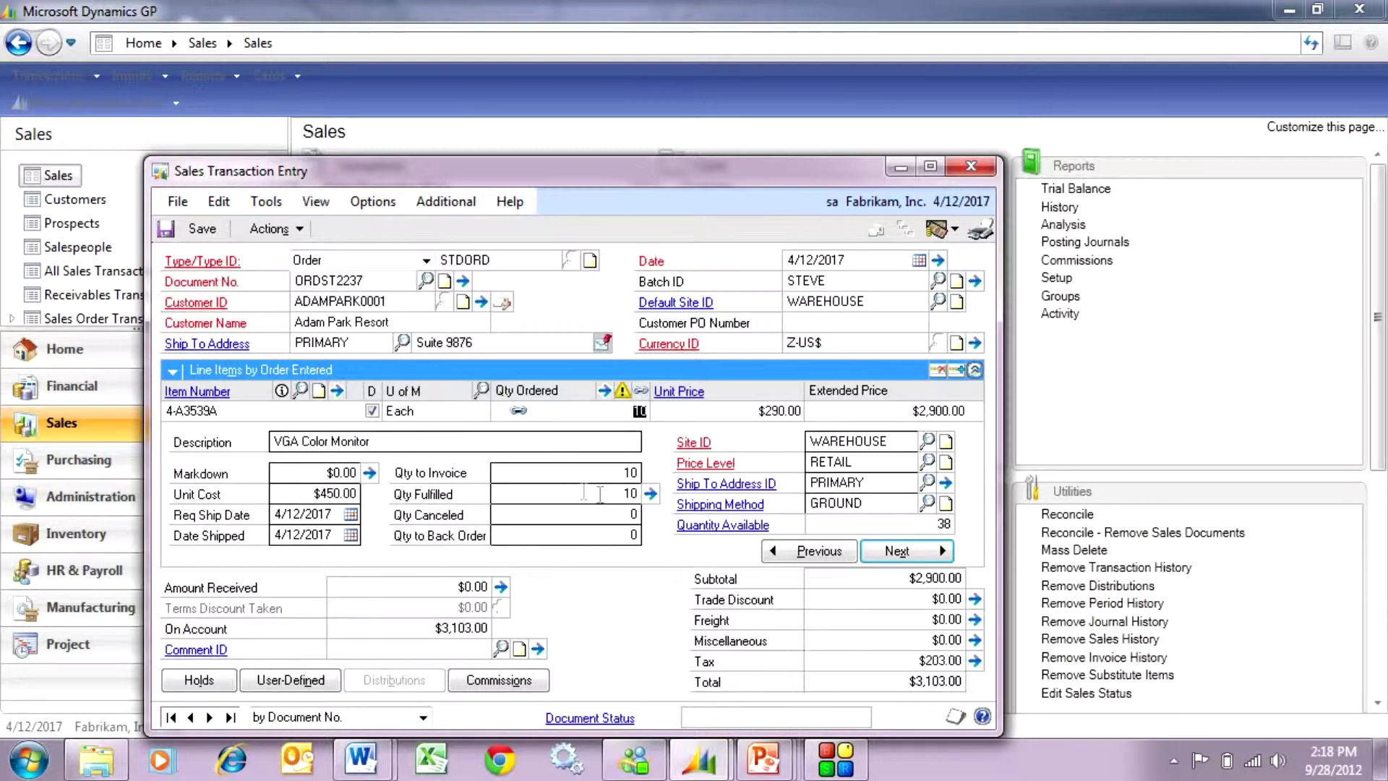
left_click(337, 390)
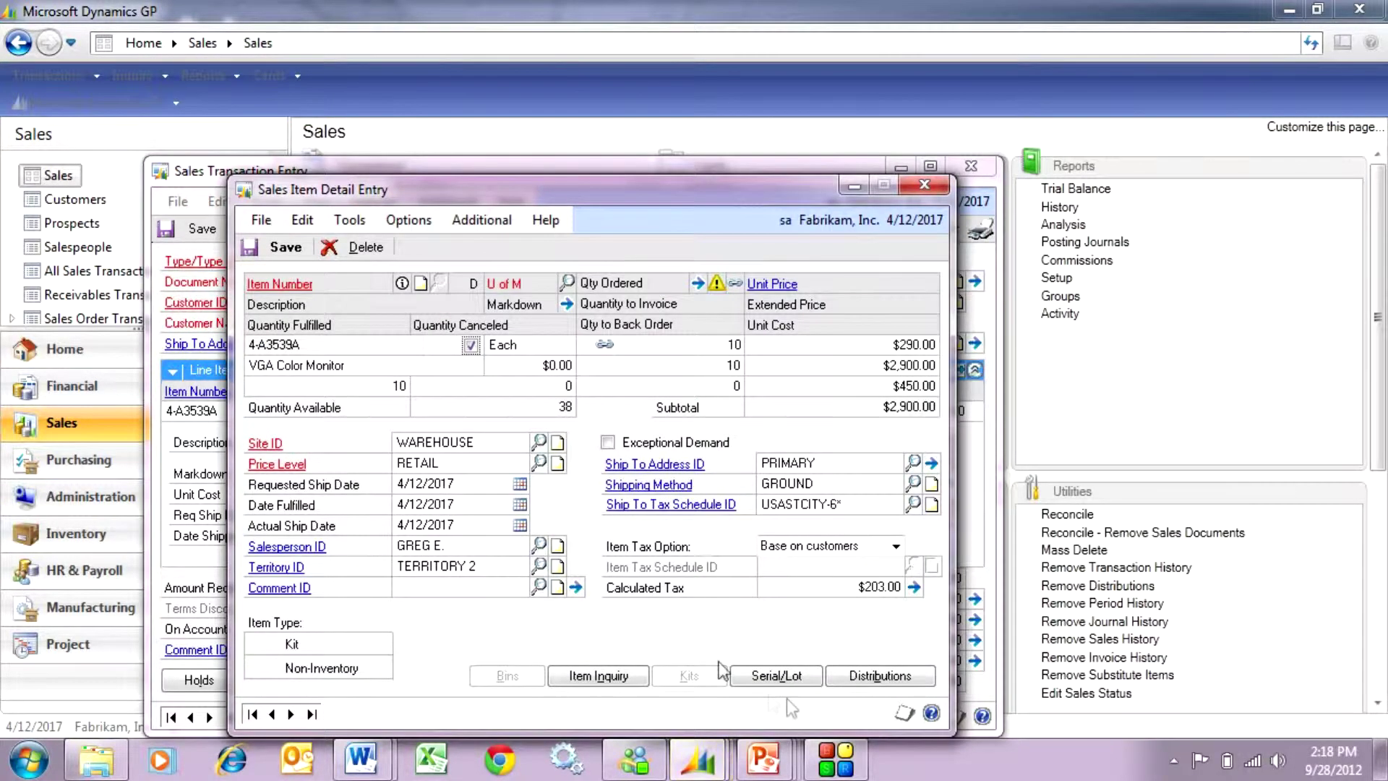
left_click(771, 675)
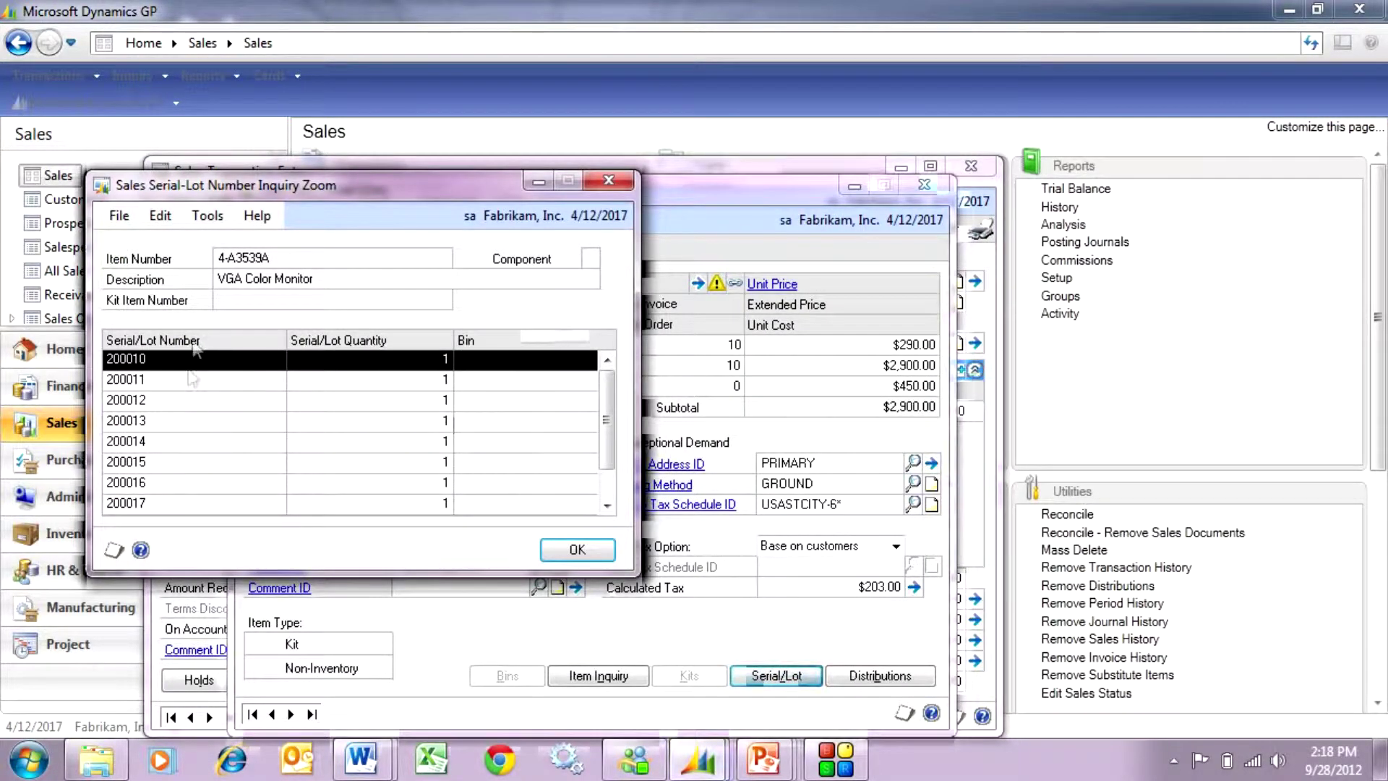
left_click_drag(277, 575, 284, 621)
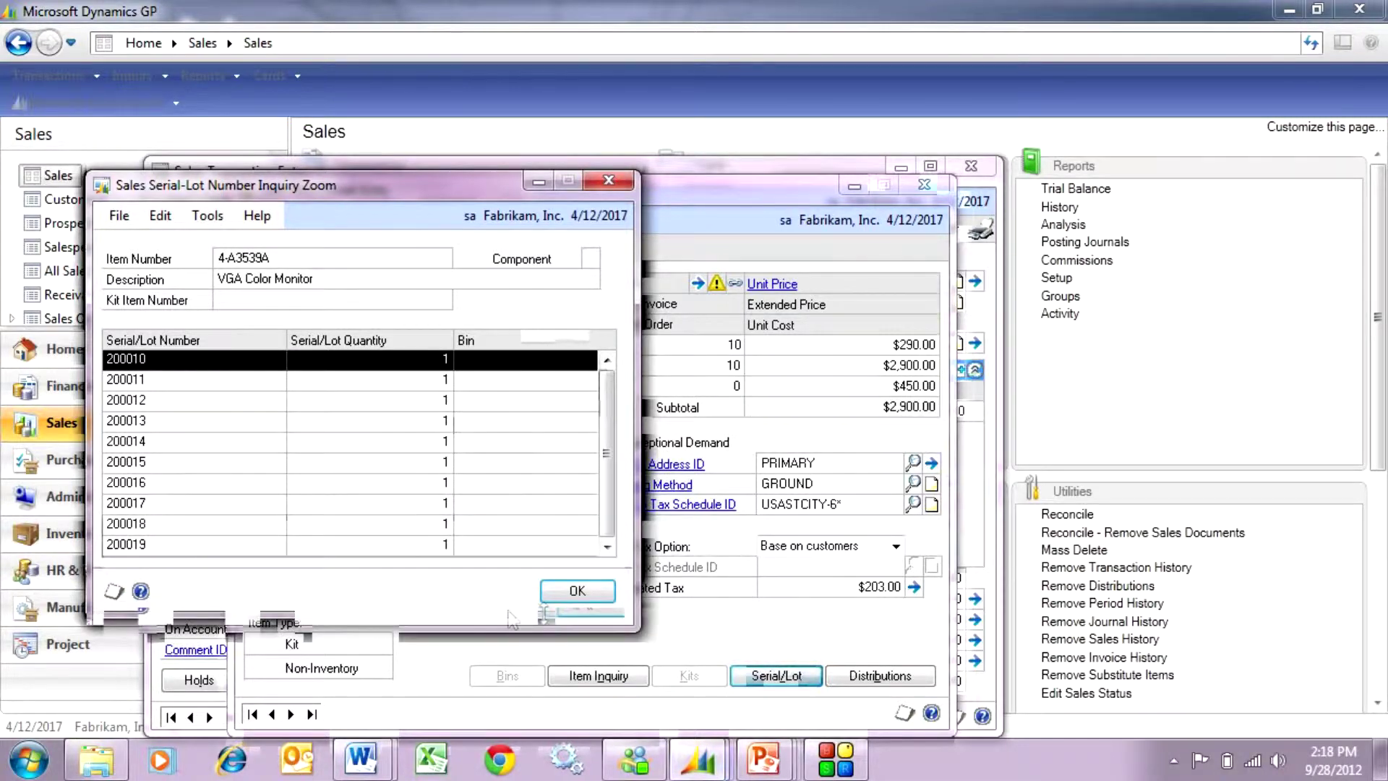
left_click(574, 597)
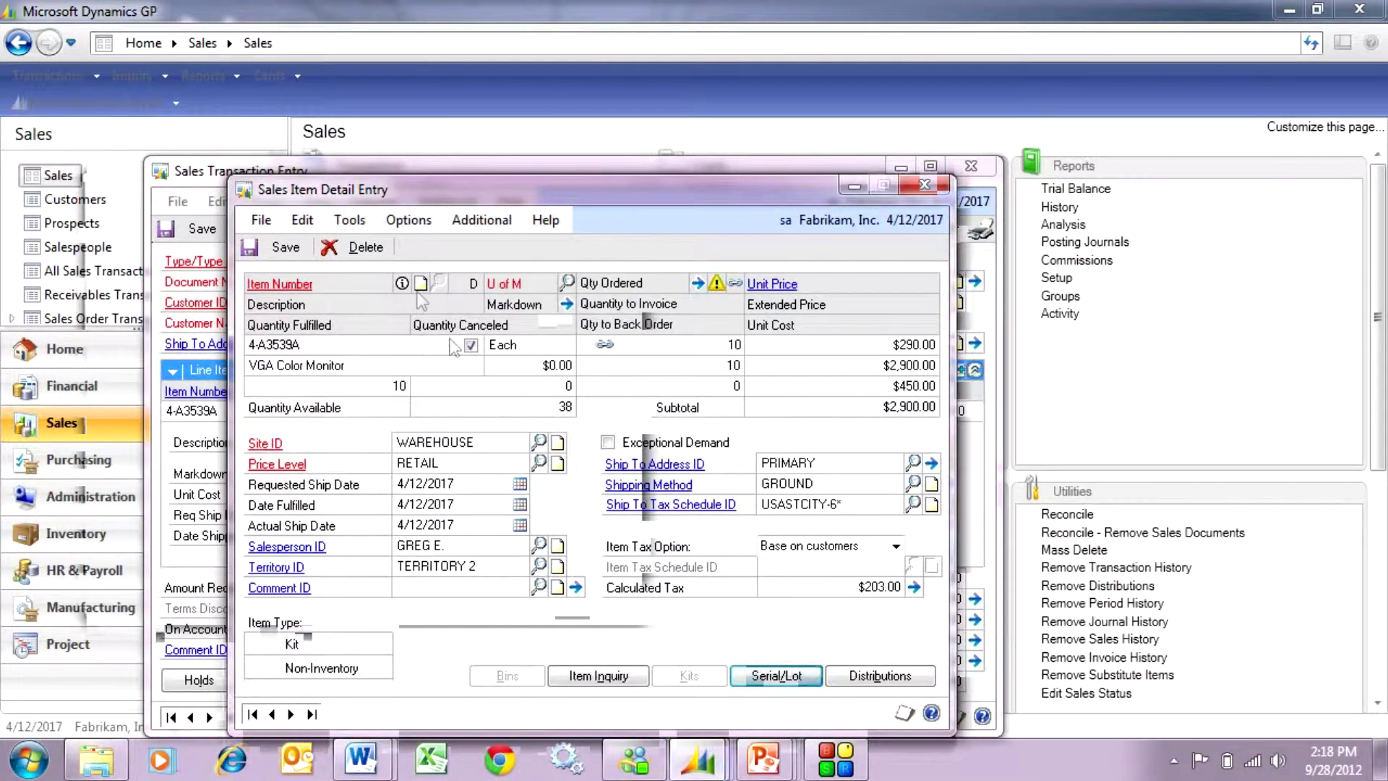
left_click(274, 247)
left_click(924, 185)
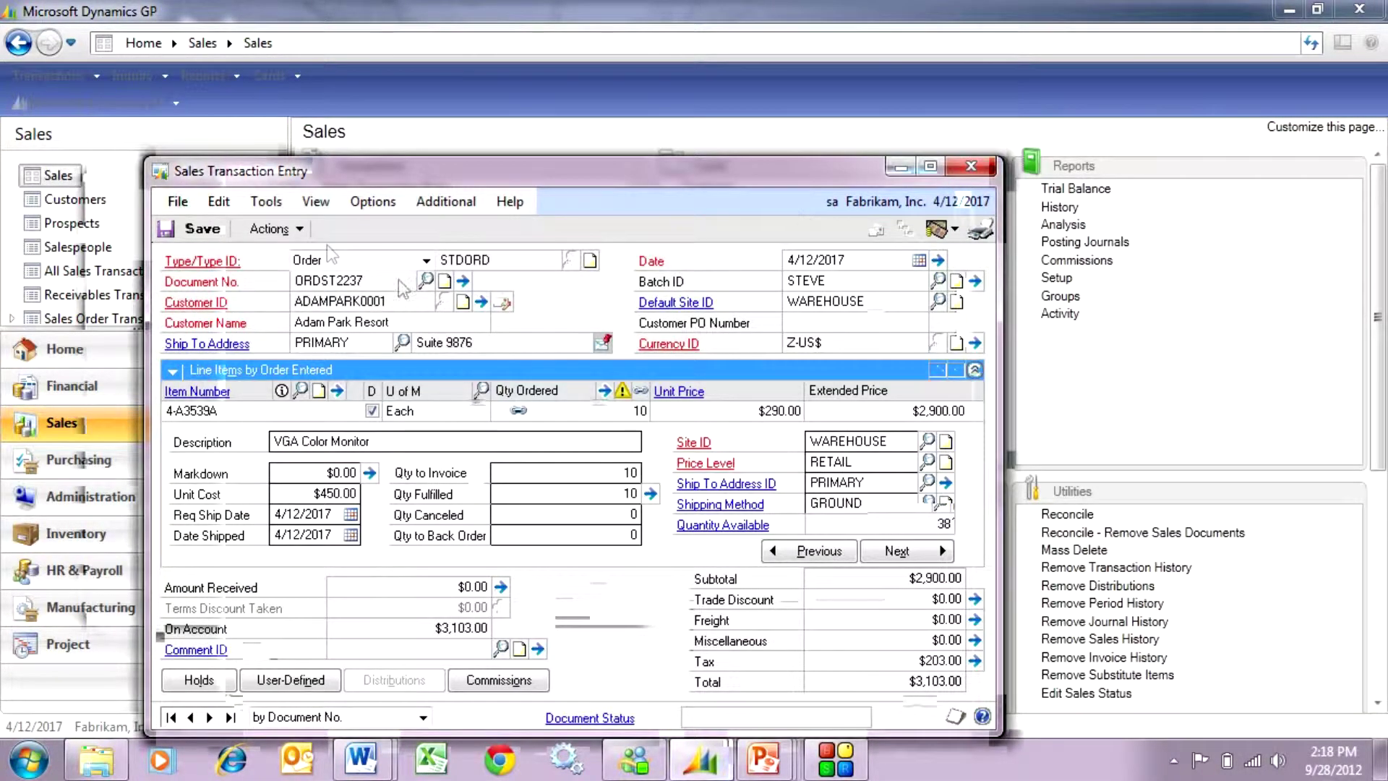
Transfer the order to an invoice including totals and deposits, skipping the transfer log.
left_click(271, 229)
left_click(285, 257)
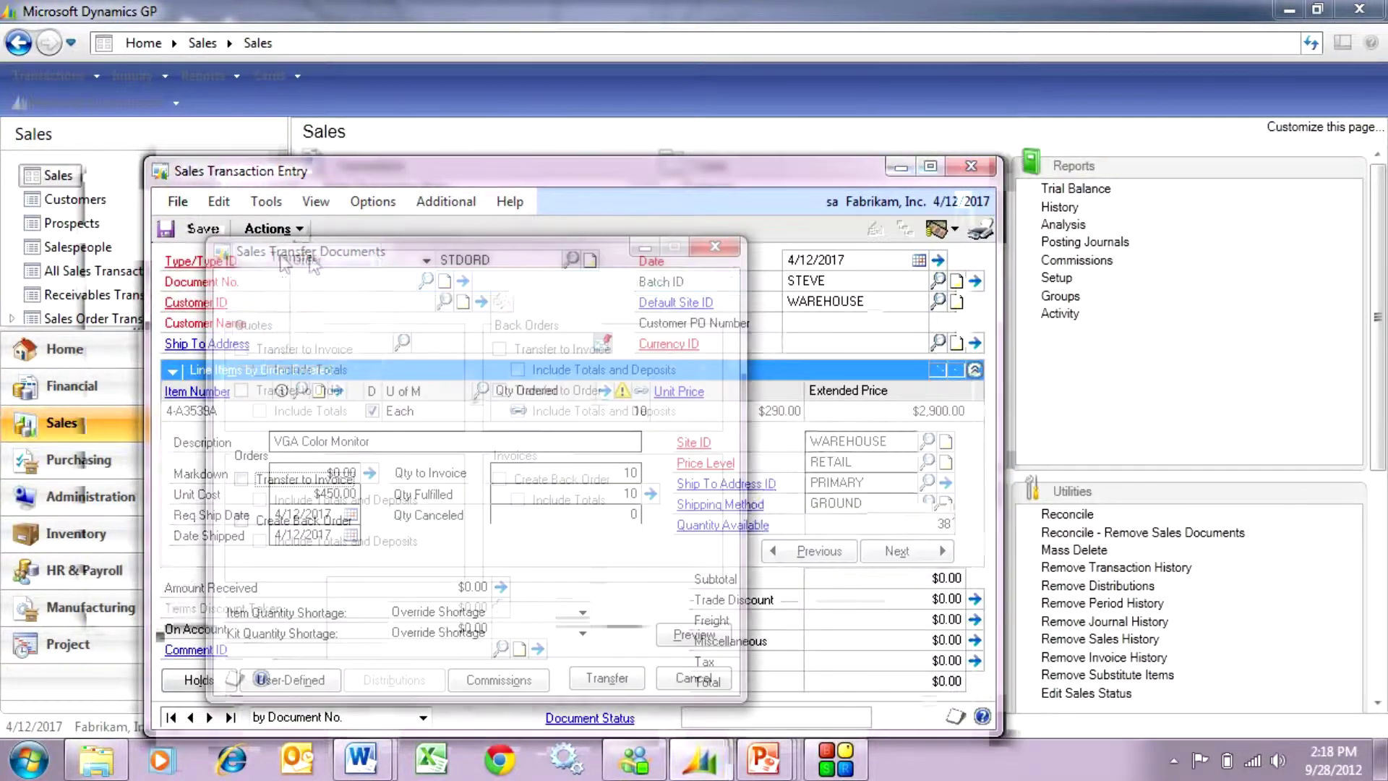
left_click(333, 481)
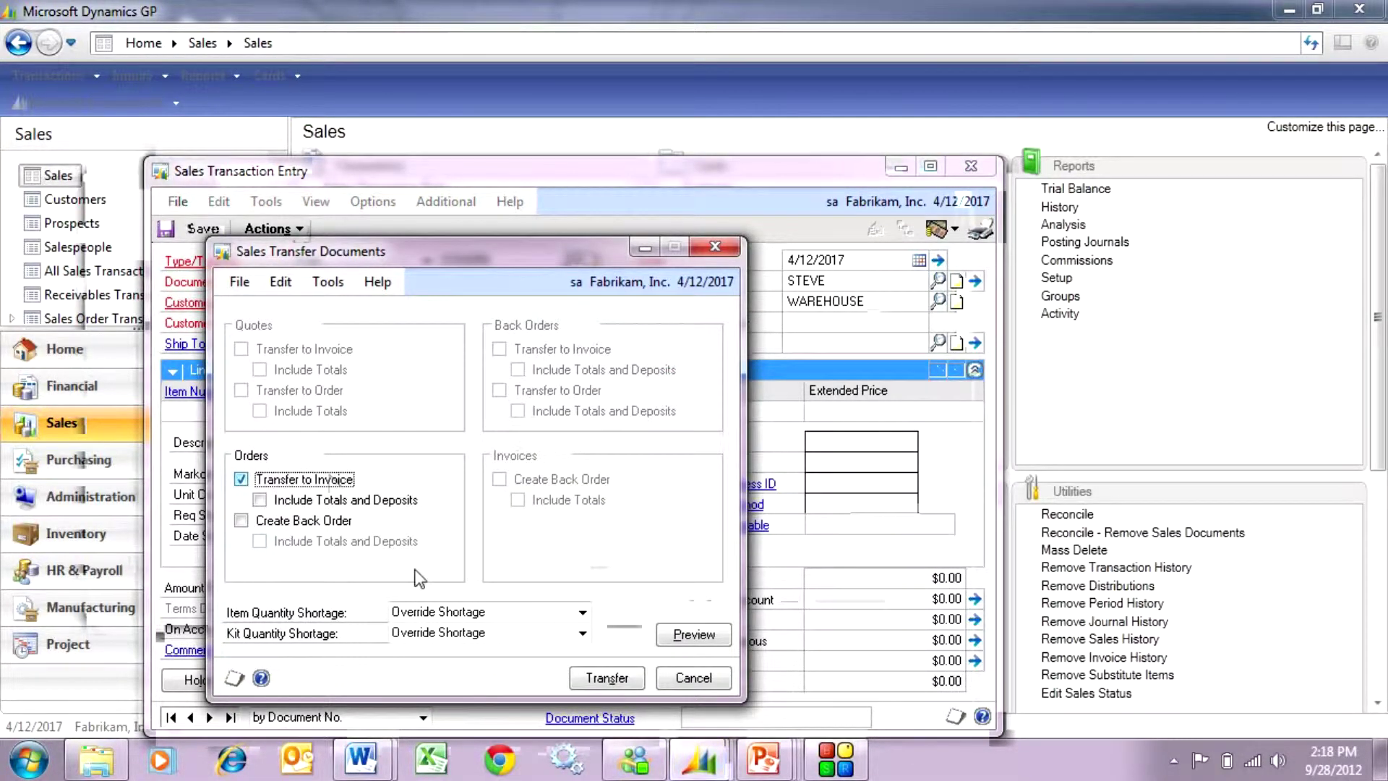
left_click(336, 500)
left_click(608, 678)
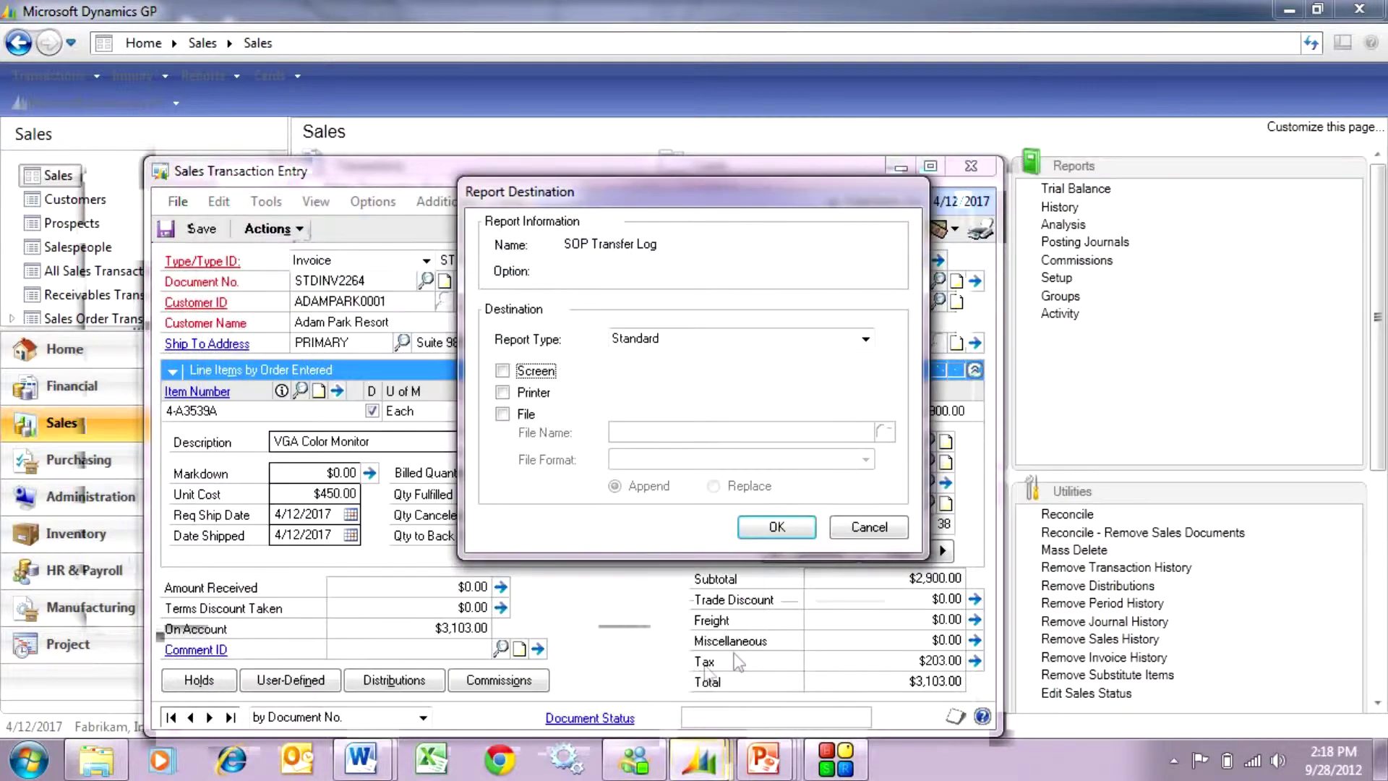
left_click(872, 530)
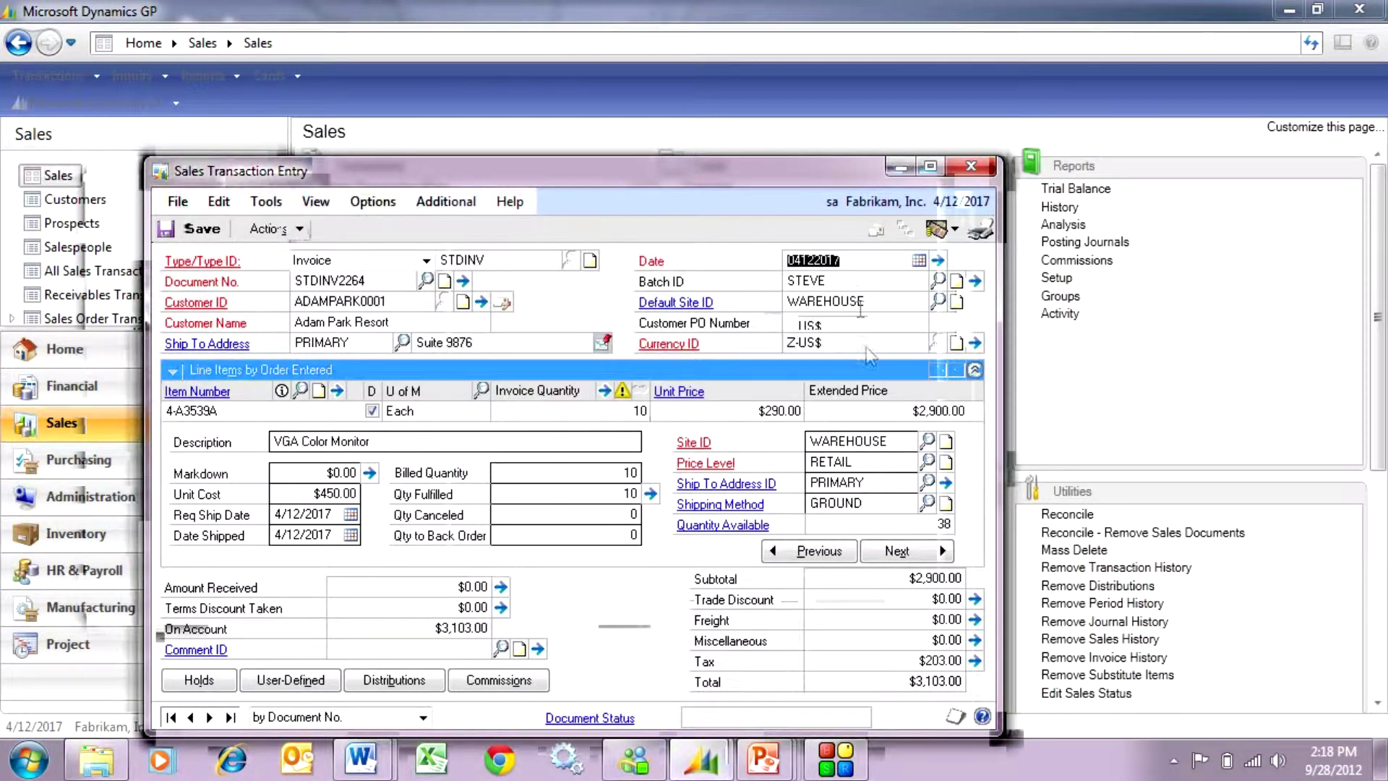
Clear the batch ID on invoice STDINV2264 and process it from Actions.
key("Tab")
key("Delete")
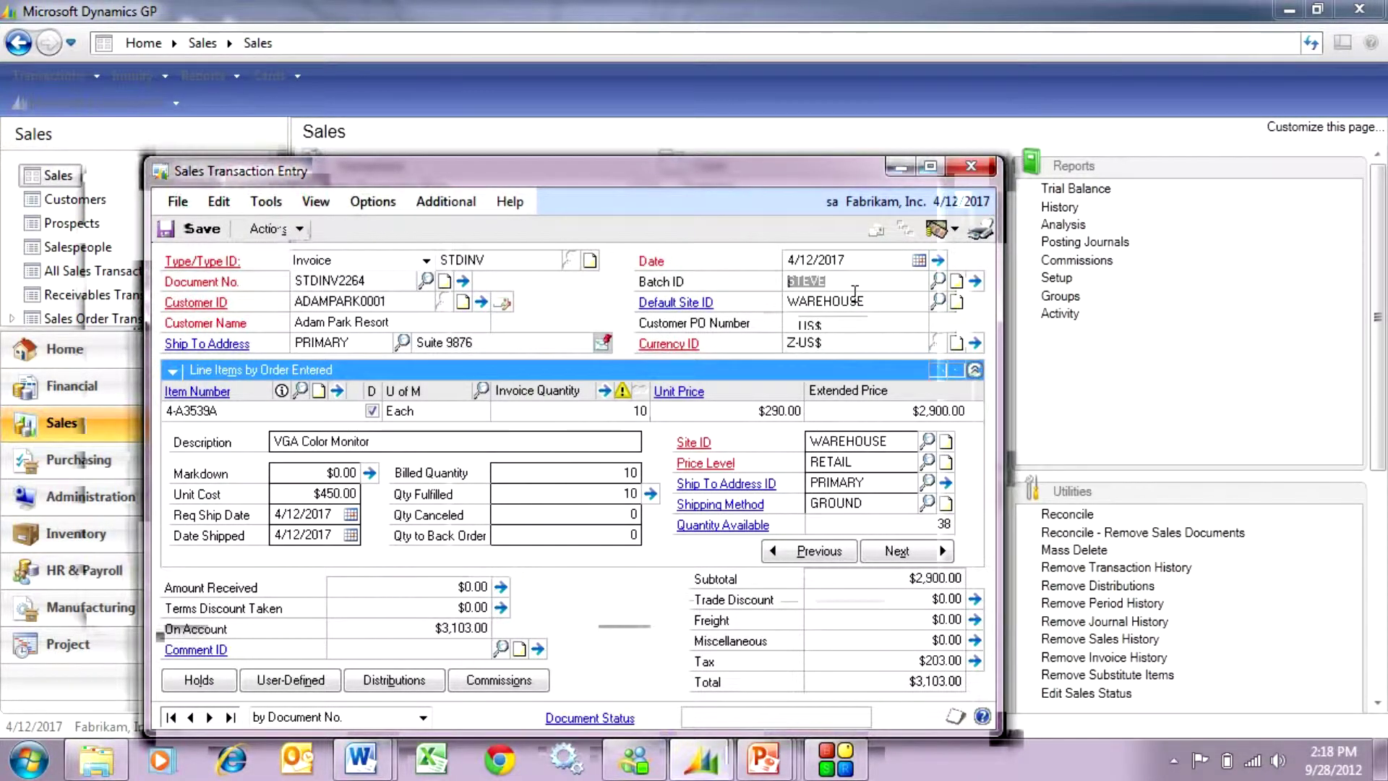
key("Tab")
left_click(274, 228)
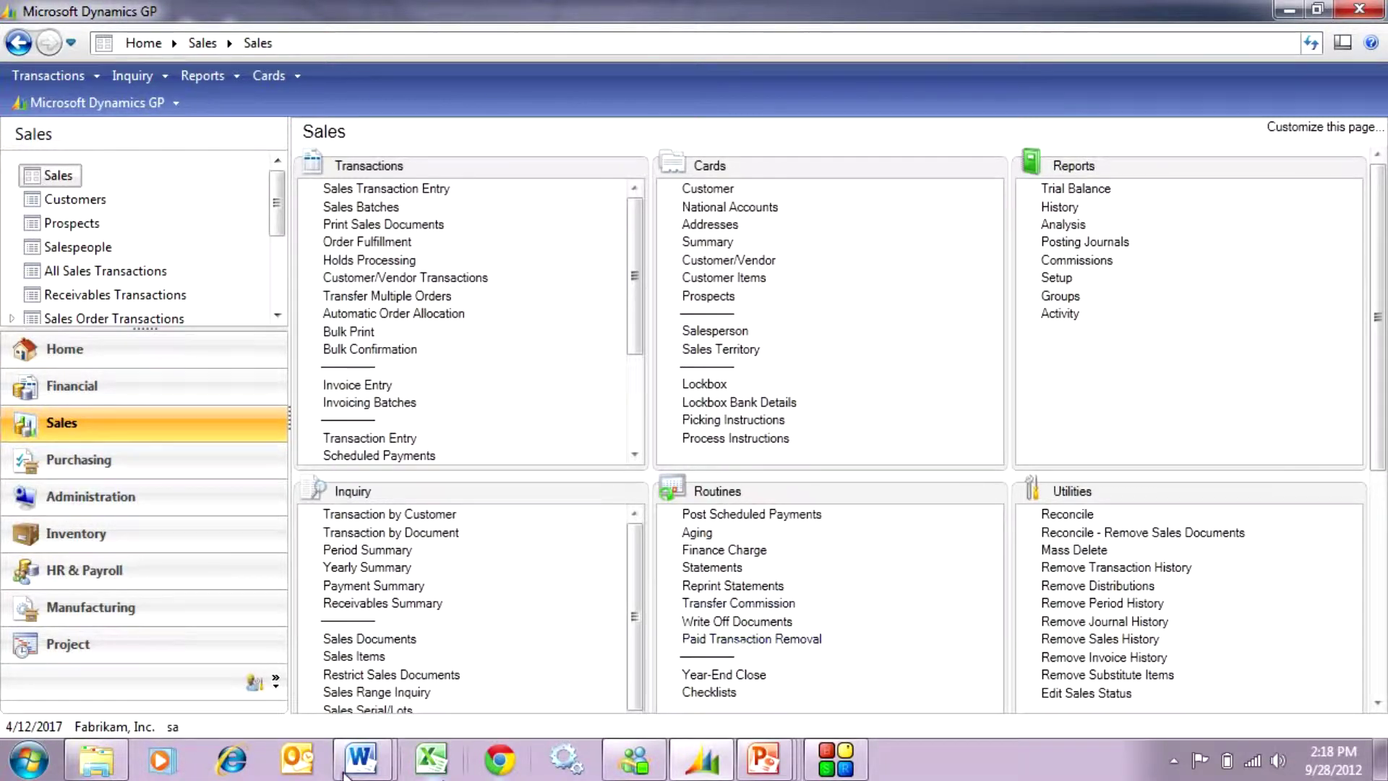
Open Field Service equipment maintenance from the service call management cards.
left_click(254, 681)
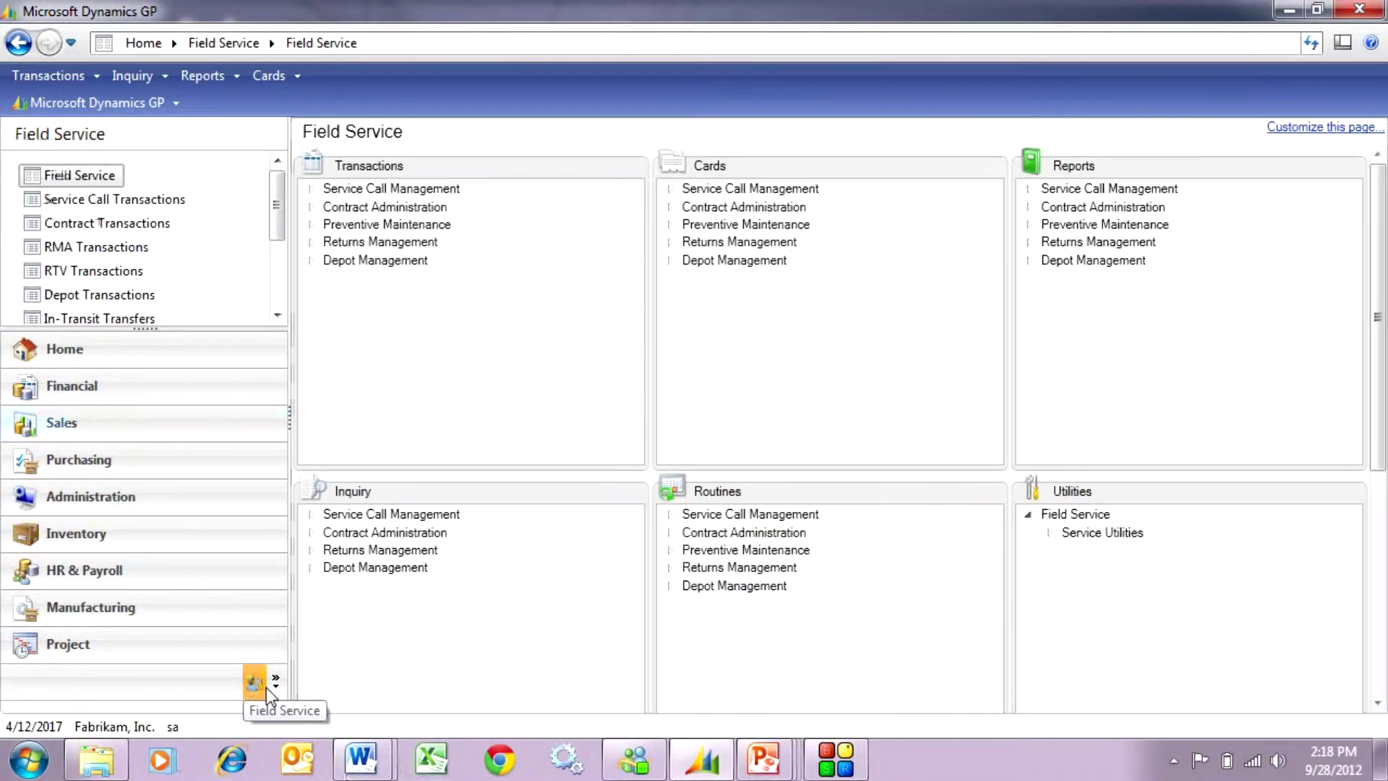
left_click(669, 188)
left_click(732, 207)
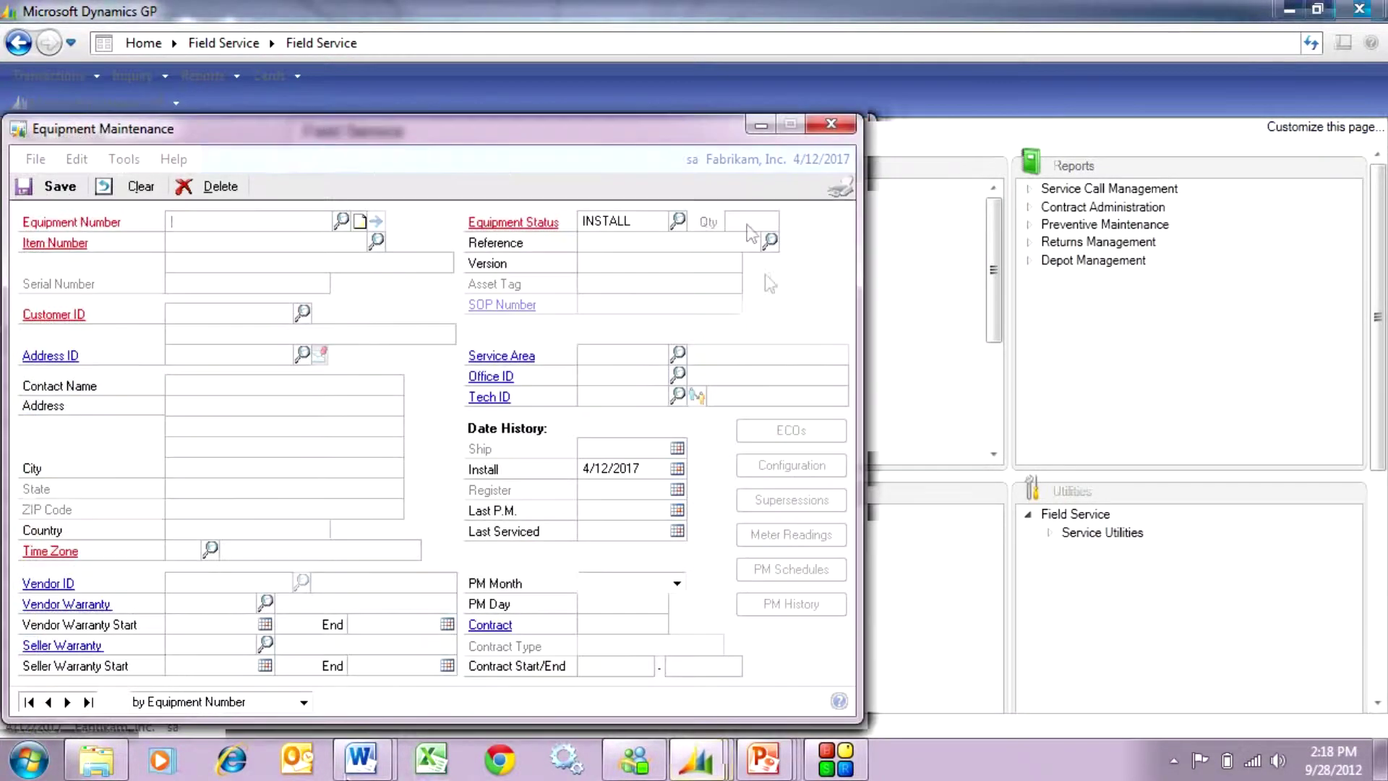
Search equipment by item number 4-a35 and open record 200010.
left_click(348, 226)
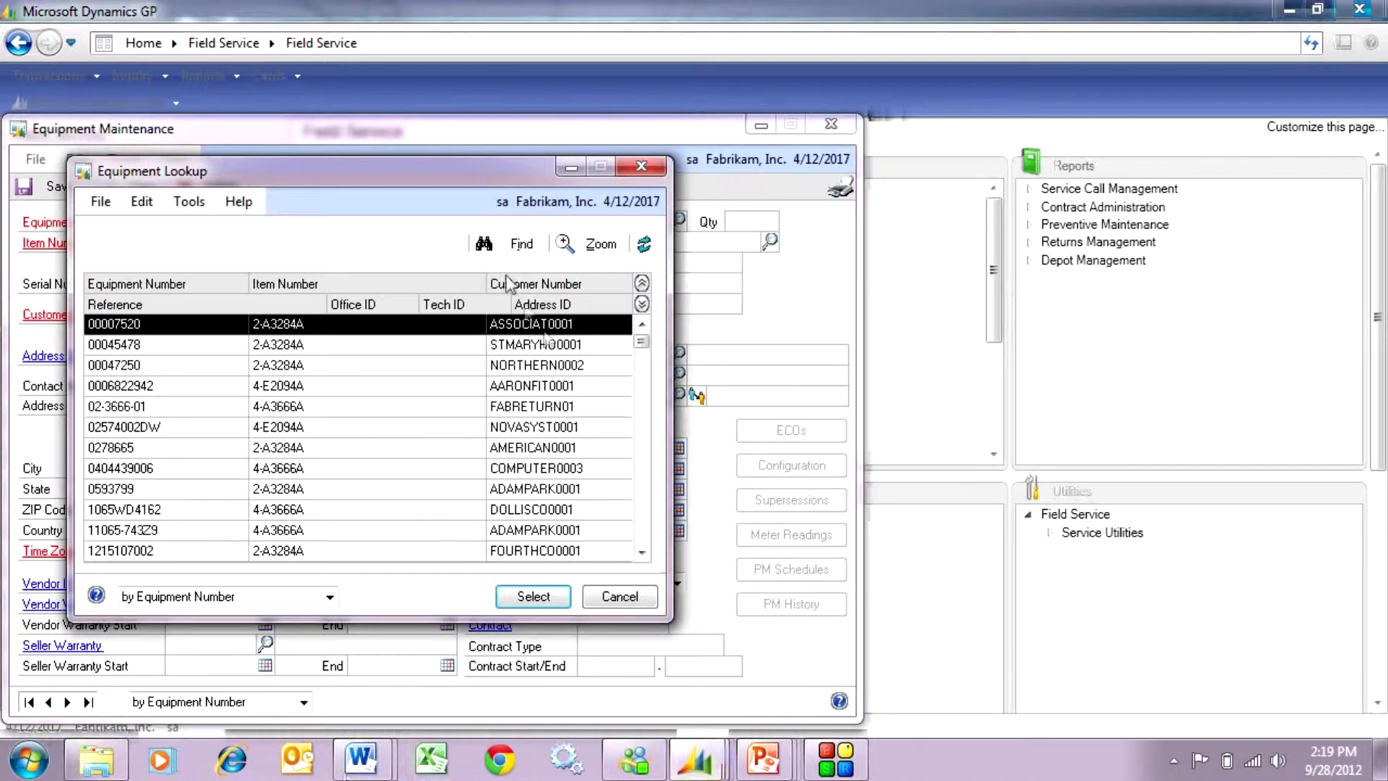
left_click(519, 244)
left_click(674, 376)
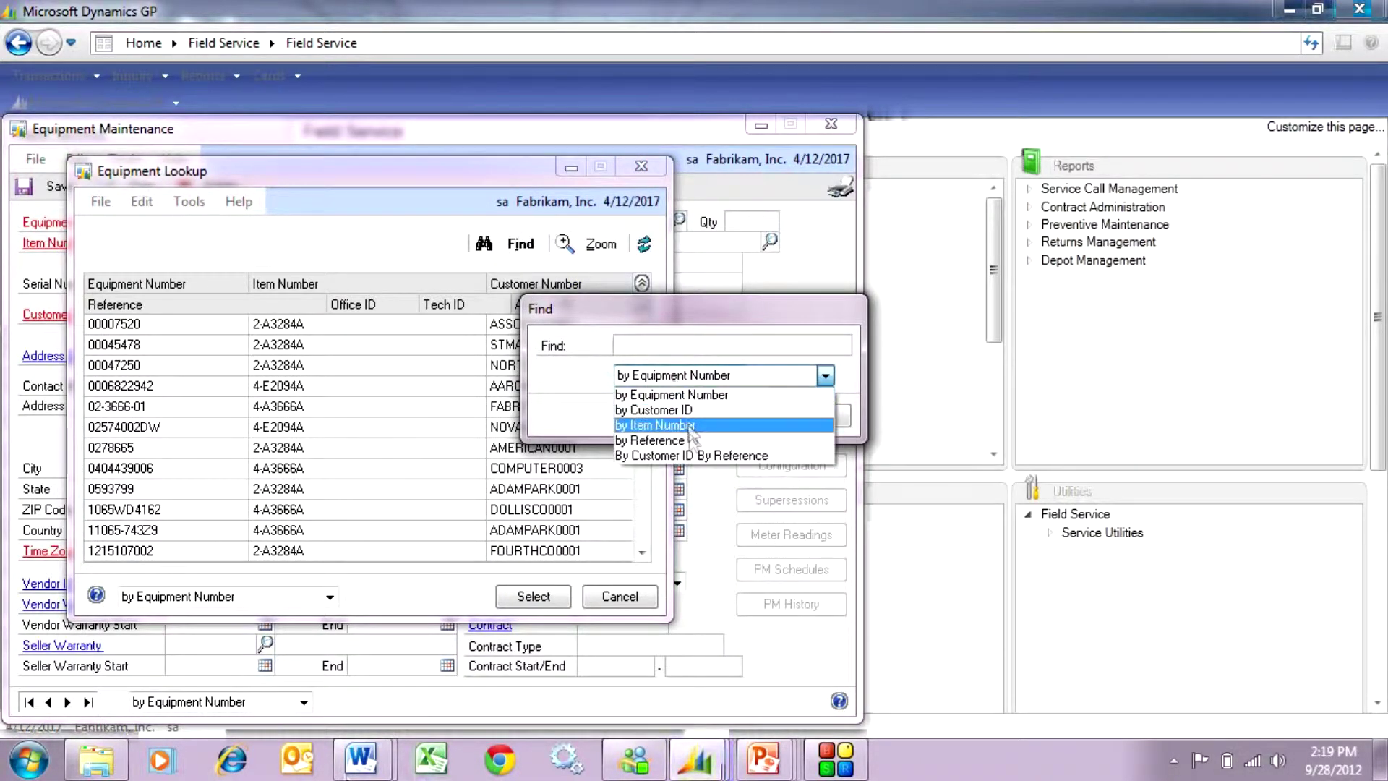
left_click(658, 428)
left_click(639, 345)
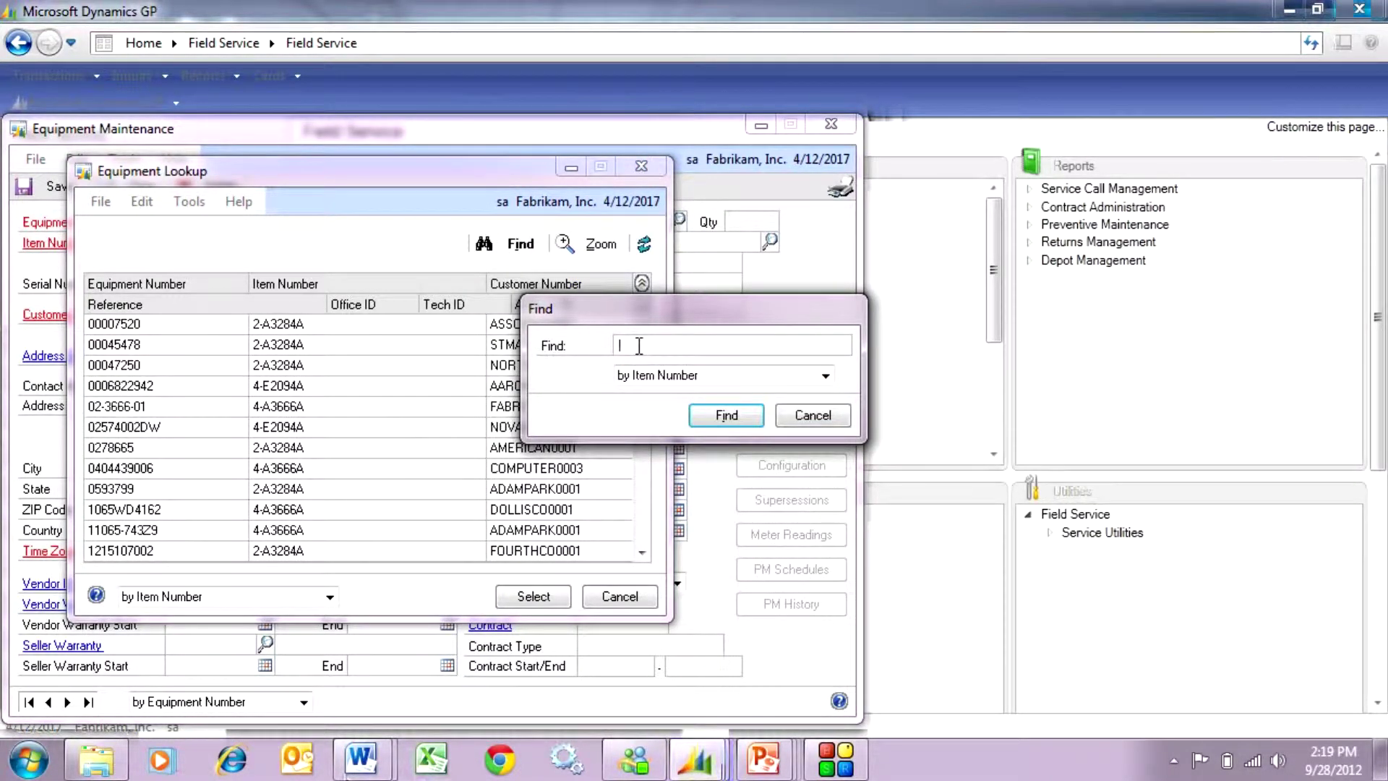
type("4-a35")
left_click(712, 415)
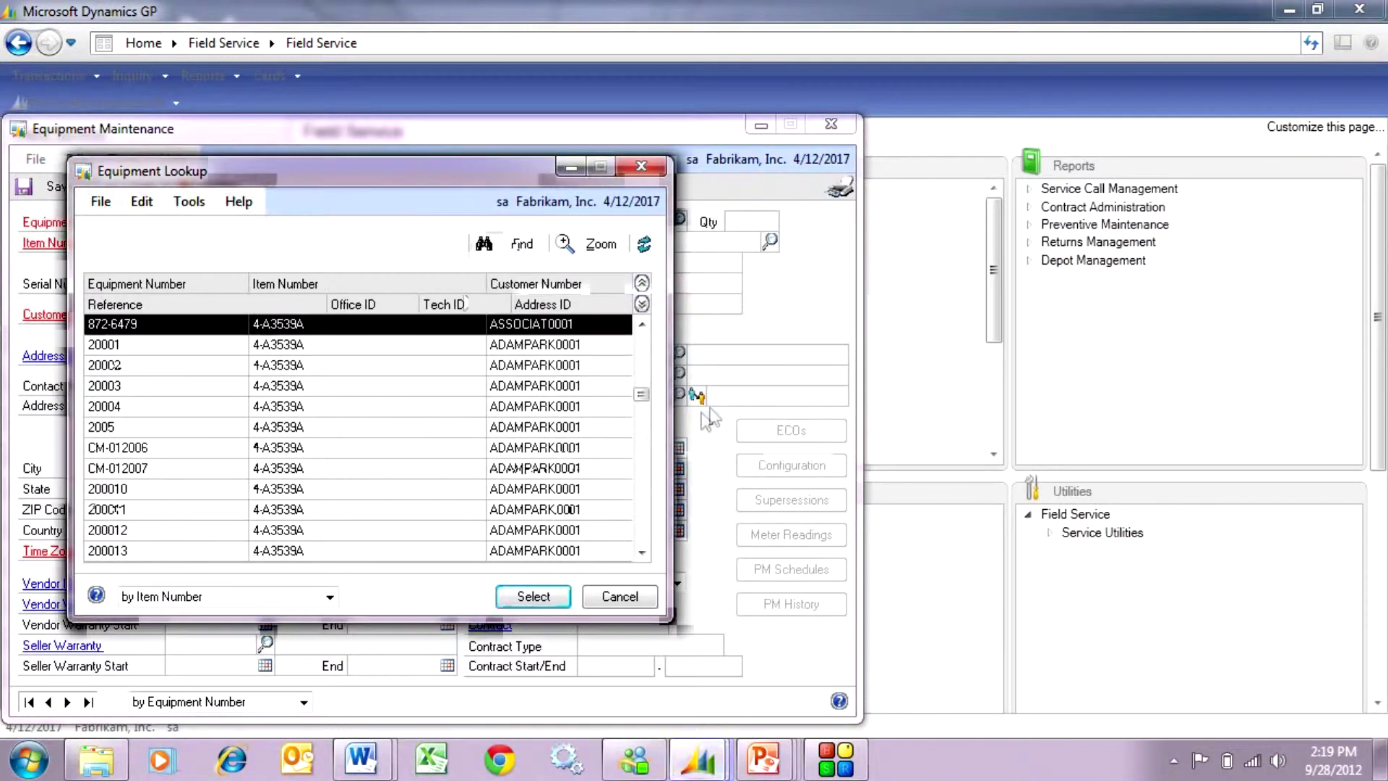
left_click_drag(388, 616, 388, 700)
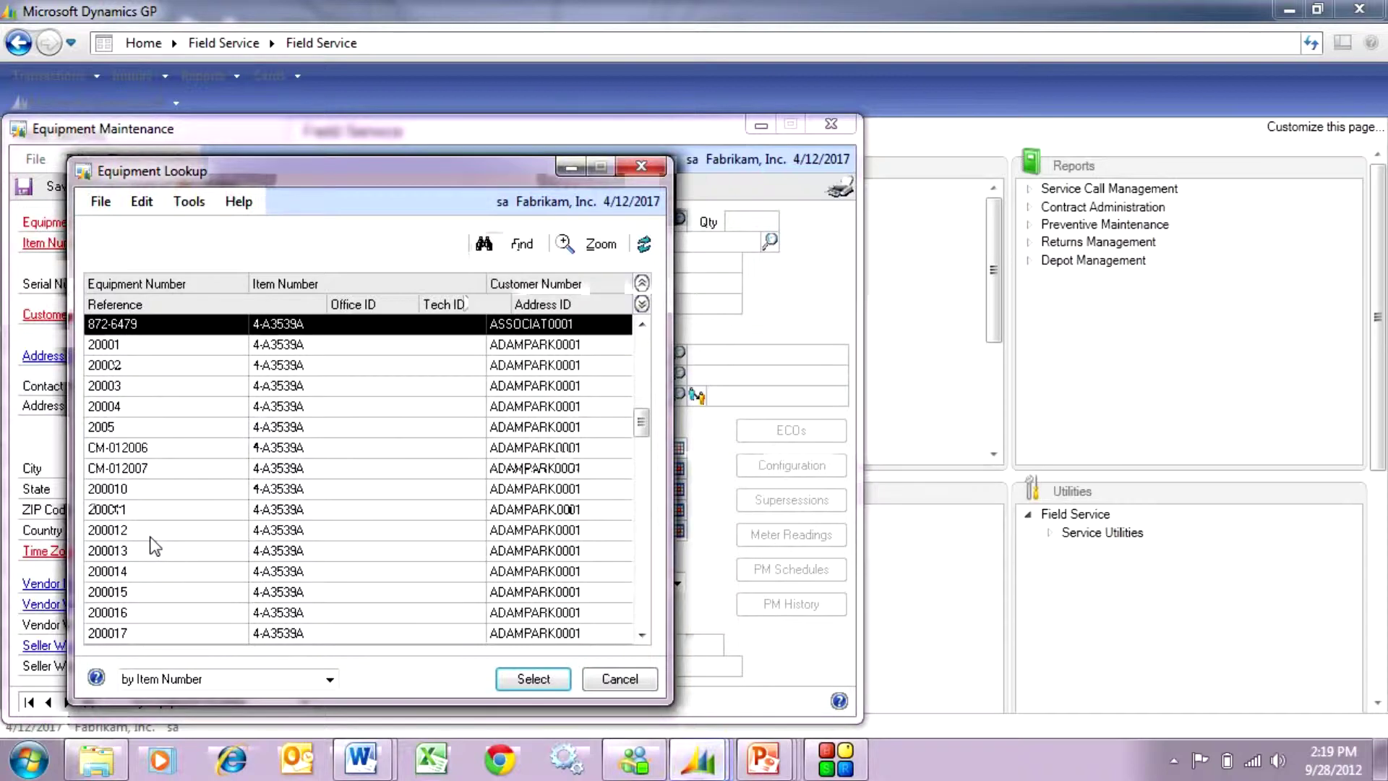
double_click(152, 490)
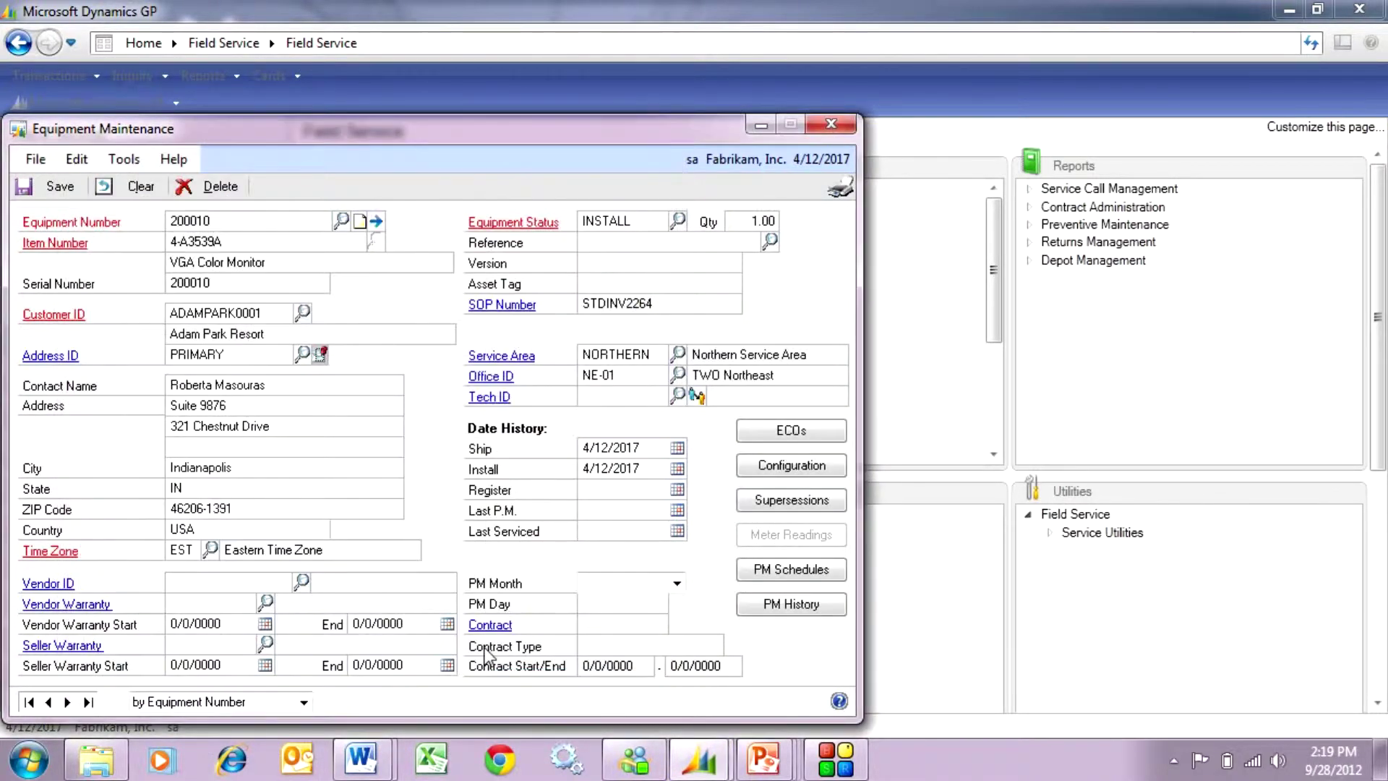